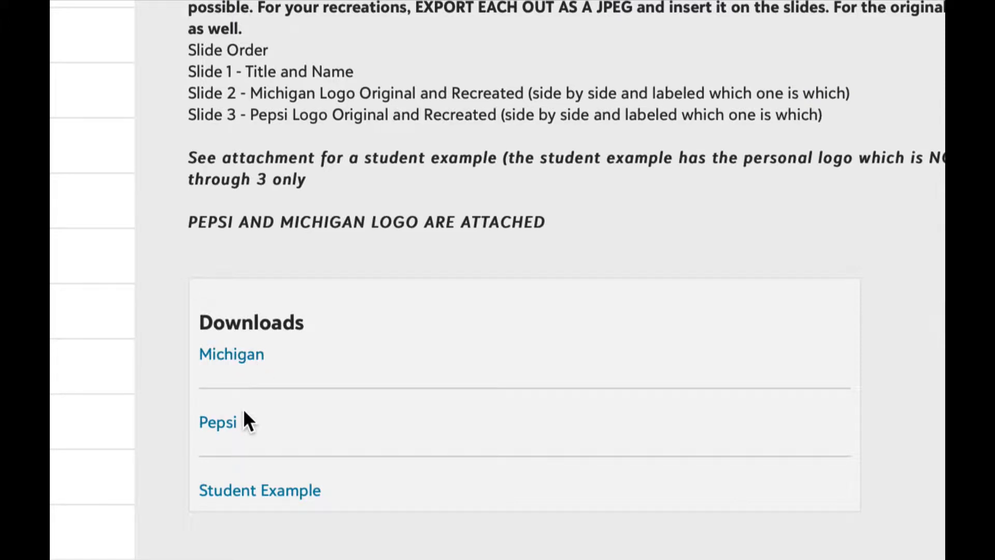
Open the Michigan download and save the logo image to the Downloads folder
{"action": "left_click", "coordinate": [258, 355]}
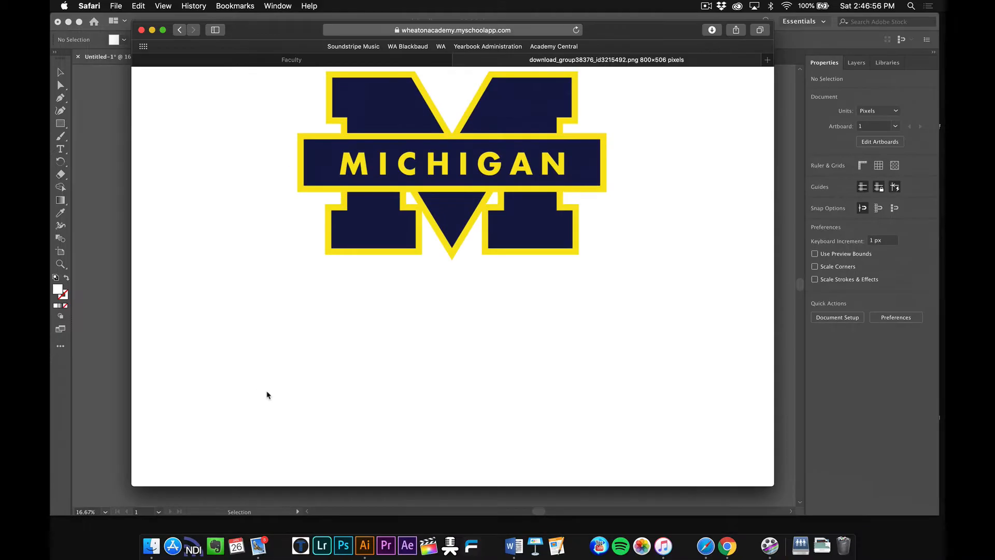
{"action": "right_click", "coordinate": [492, 154]}
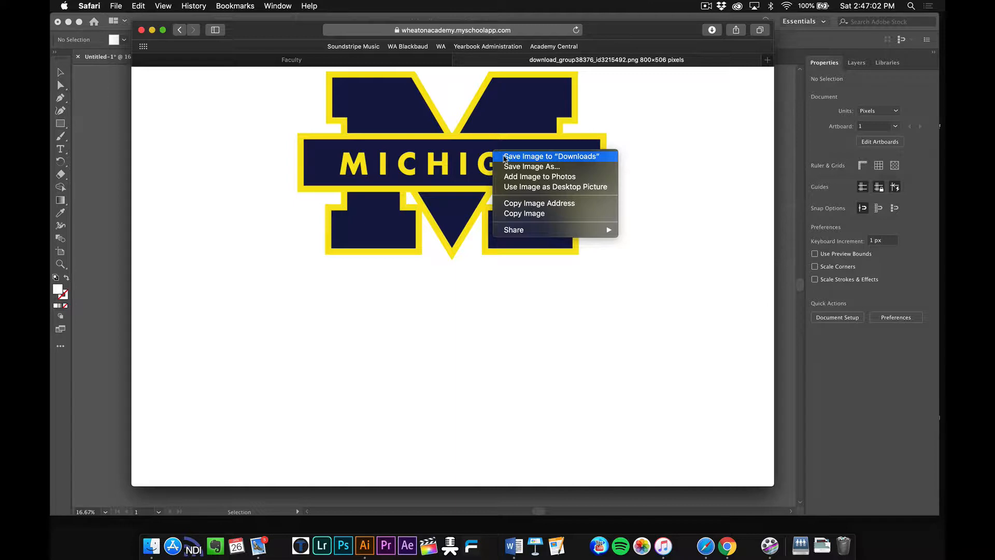
{"action": "left_click", "coordinate": [504, 157]}
Switch to Illustrator, close the untitled document without saving, and create a new 2000 x 2000 px document
{"action": "left_click", "coordinate": [362, 545]}
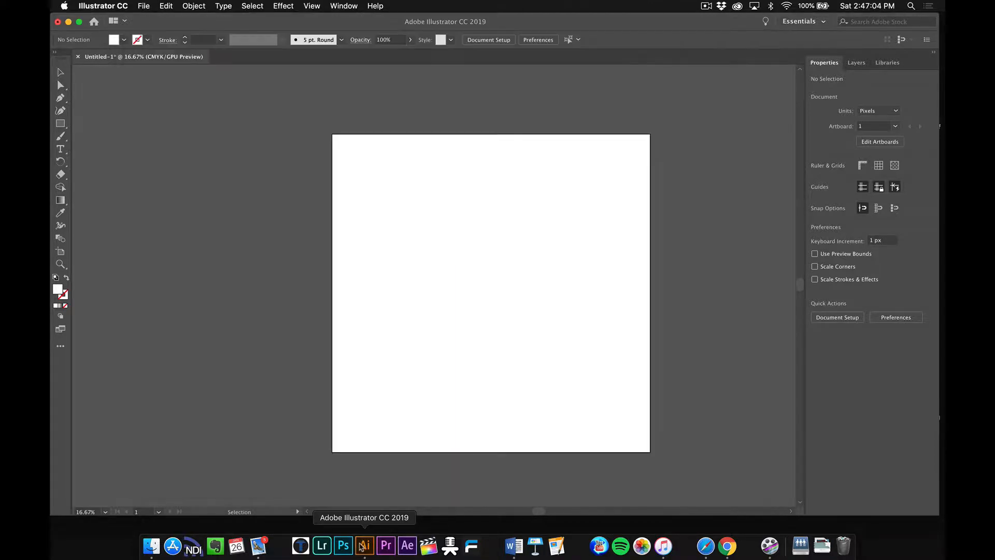
{"action": "left_click", "coordinate": [77, 57]}
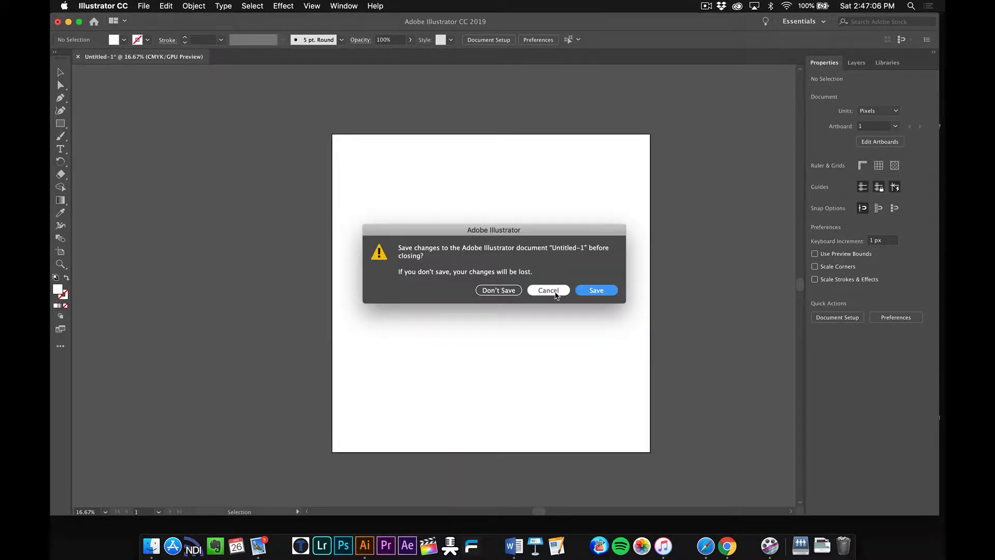
{"action": "left_click", "coordinate": [488, 289]}
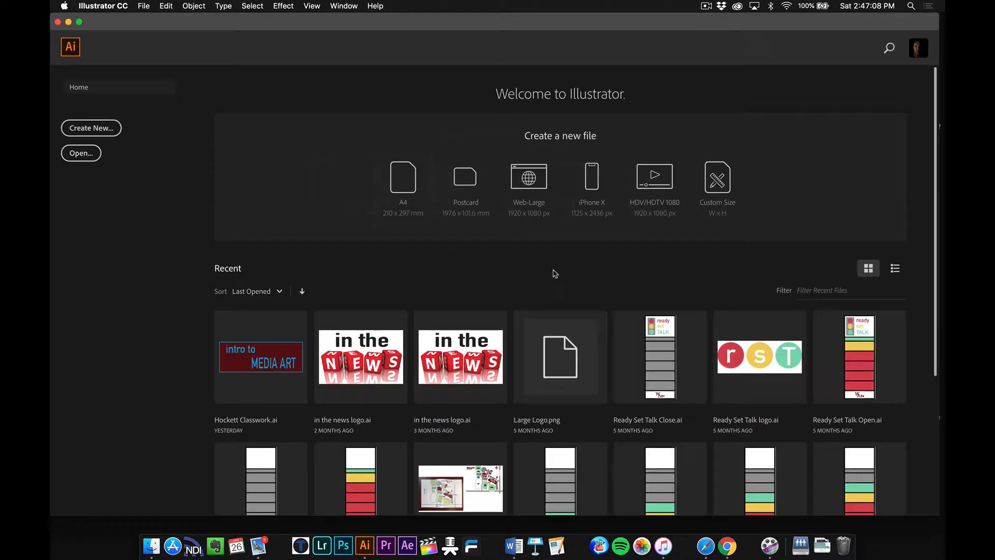
{"action": "left_click", "coordinate": [105, 129]}
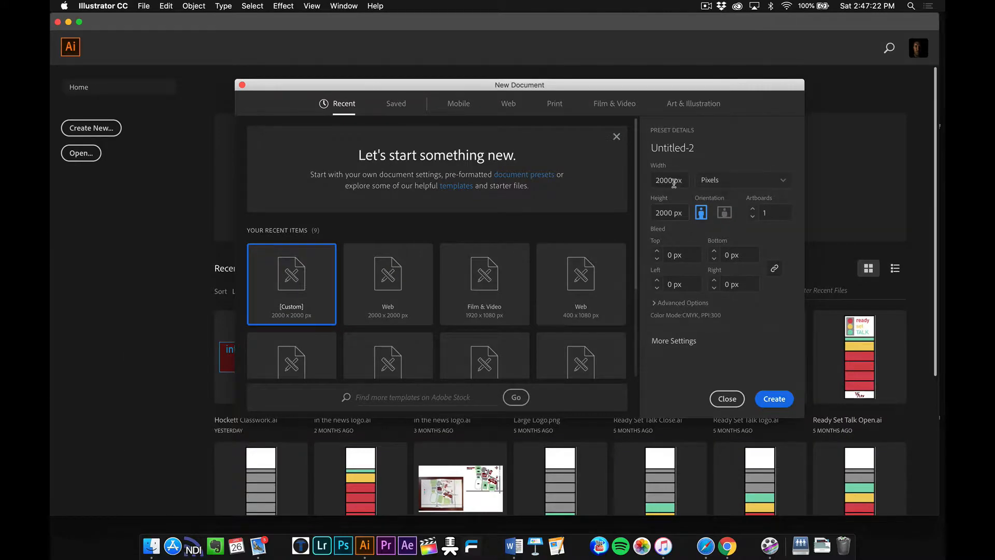
{"action": "left_click", "coordinate": [766, 402]}
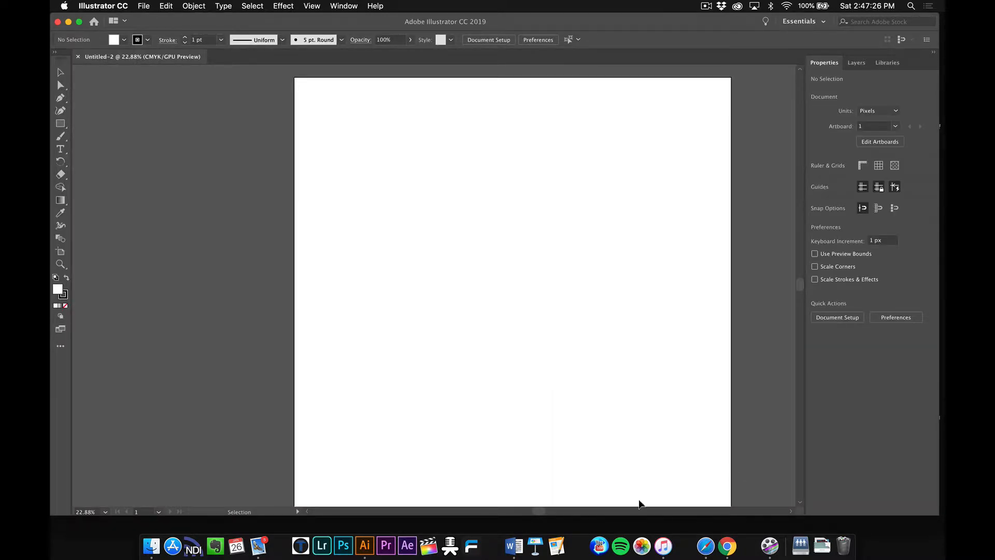
Bring the Michigan logo from the Safari page into the new Illustrator document
{"action": "left_click", "coordinate": [703, 544]}
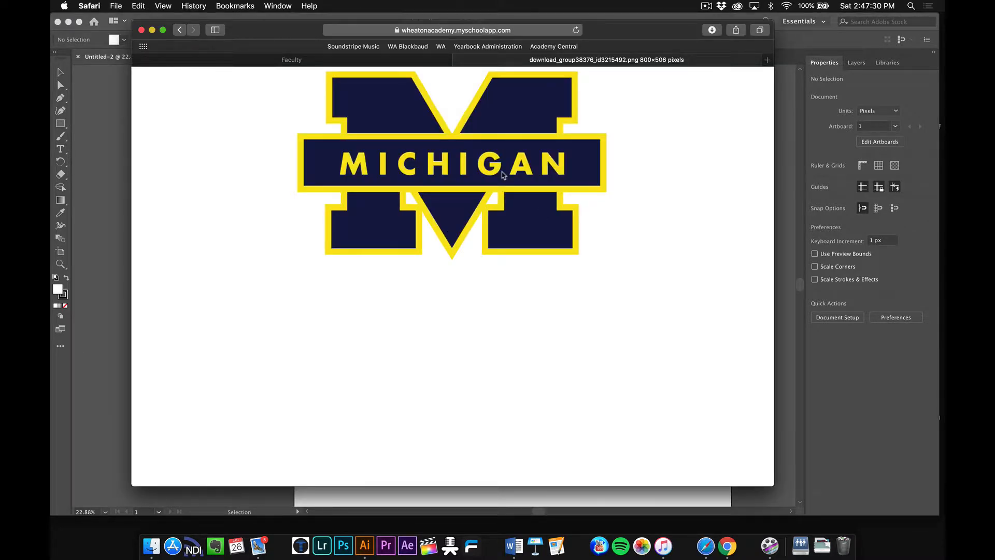
{"action": "left_click_drag", "start_coordinate": [502, 175], "coordinate": [119, 242]}
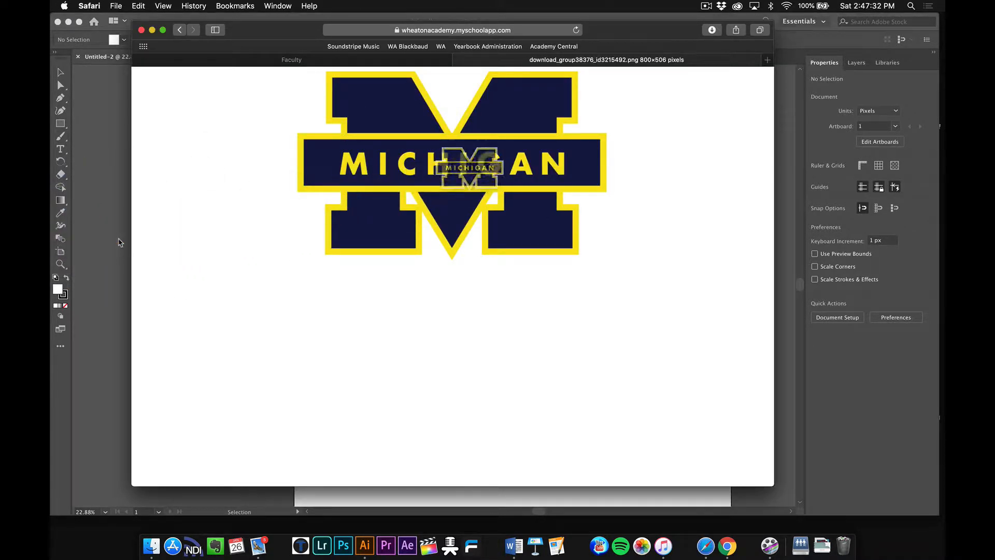
{"action": "left_click", "coordinate": [119, 242]}
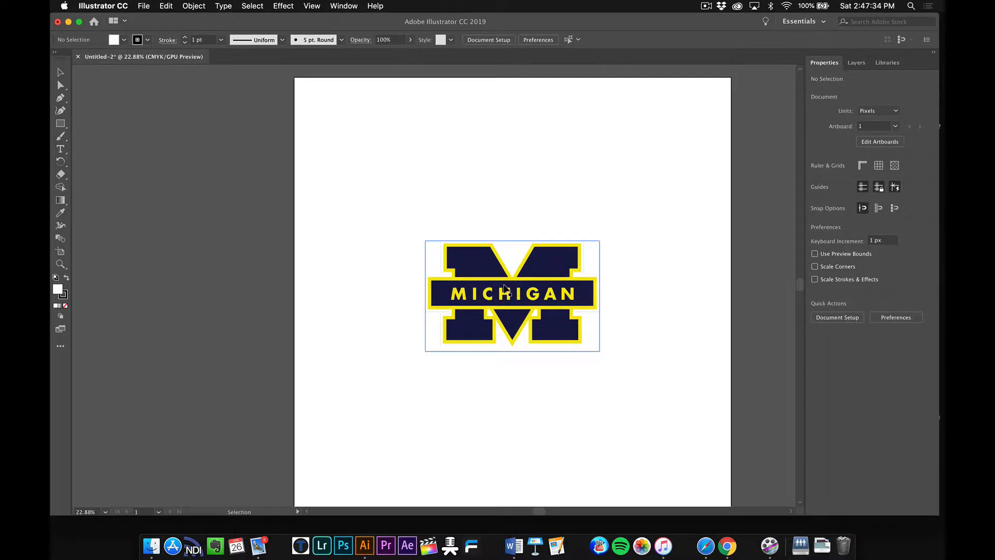
Enlarge the Michigan logo to about 1421 x 902 px and place it beside the artboard's left edge as a reference
{"action": "left_click_drag", "start_coordinate": [504, 289], "coordinate": [261, 213]}
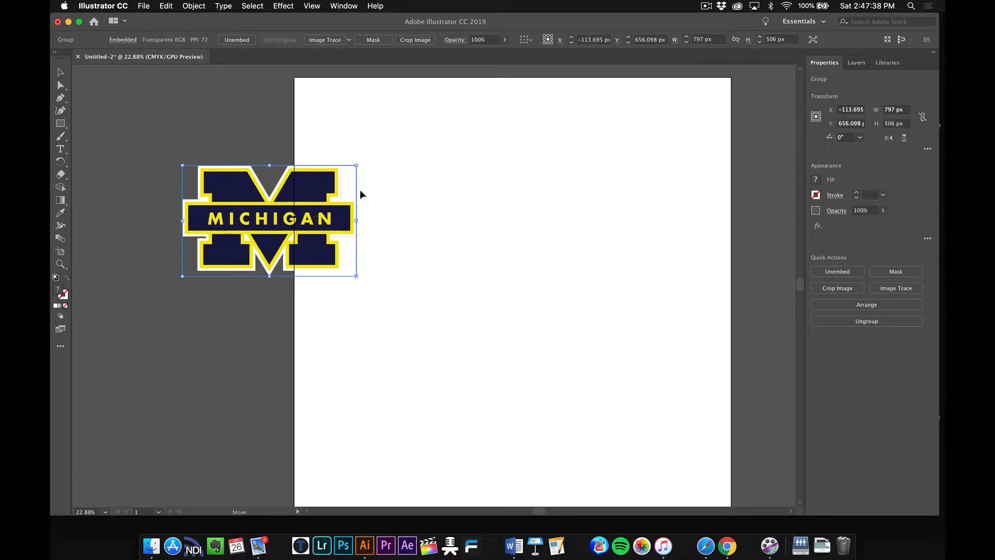
{"action": "left_click_drag", "start_coordinate": [314, 211], "coordinate": [247, 189]}
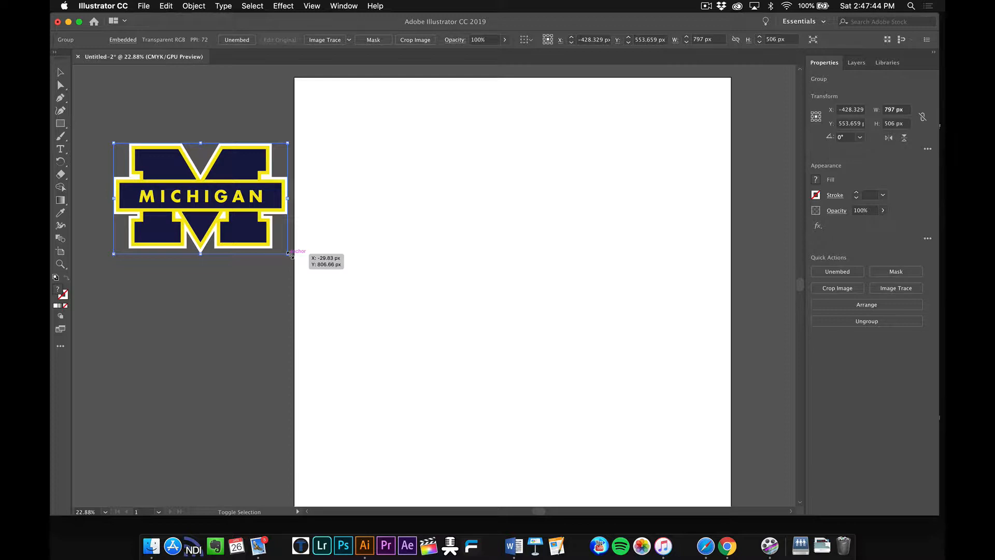
{"action": "left_click_drag", "start_coordinate": [289, 253], "coordinate": [424, 361]}
{"action": "left_click_drag", "start_coordinate": [365, 309], "coordinate": [311, 310]}
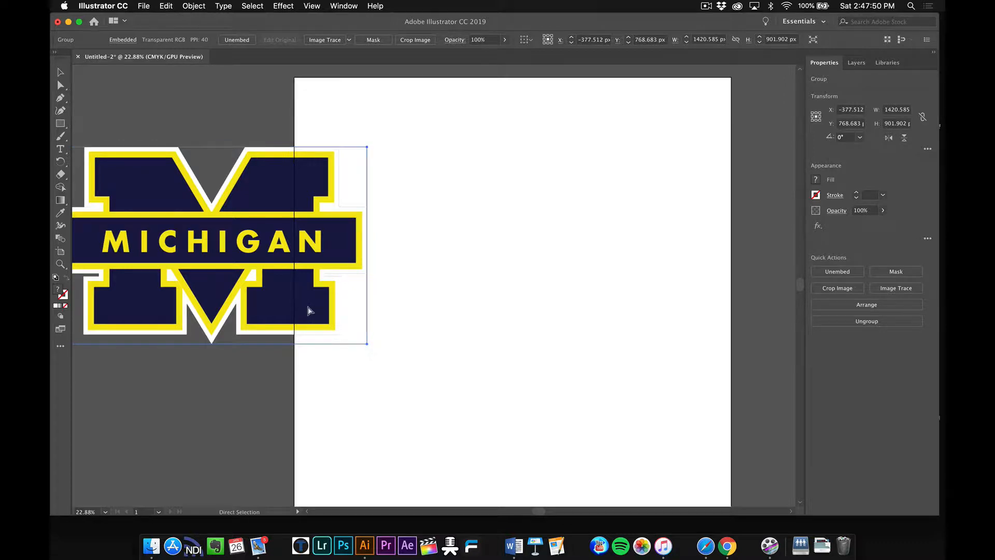
{"action": "key", "text": "super+minus"}
{"action": "left_click_drag", "start_coordinate": [398, 317], "coordinate": [329, 302]}
{"action": "scroll", "coordinate": [418, 355], "scroll_direction": "right", "scroll_amount": 3}
{"action": "scroll", "coordinate": [418, 355], "scroll_direction": "down", "scroll_amount": 2}
{"action": "scroll", "coordinate": [419, 355], "scroll_direction": "right", "scroll_amount": 2}
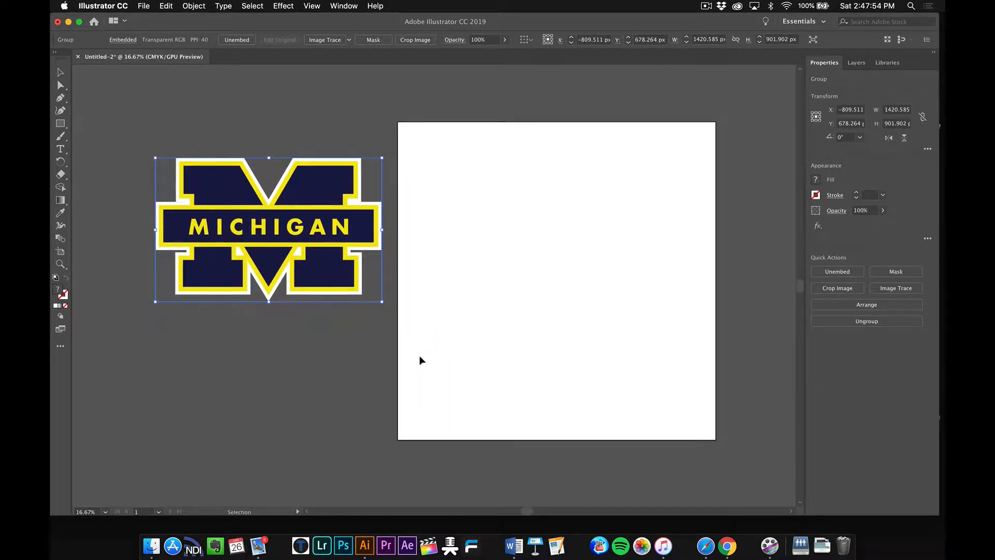
{"action": "scroll", "coordinate": [419, 355], "scroll_direction": "up", "scroll_amount": 1}
{"action": "left_click", "coordinate": [433, 318]}
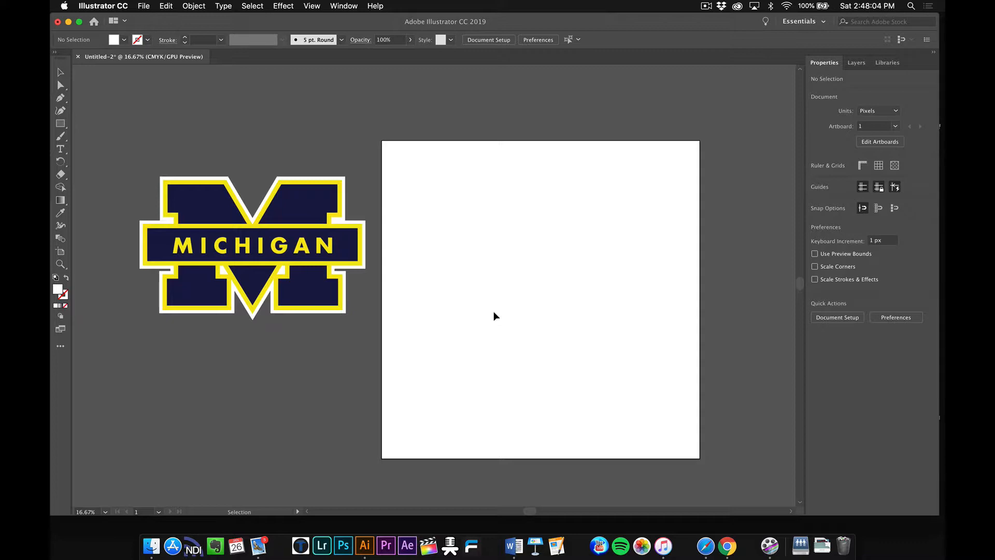
With the Pen tool, outline the M's stepped left side, about 817 px tall, and the bottom edge of its left foot
{"action": "left_click", "coordinate": [62, 98]}
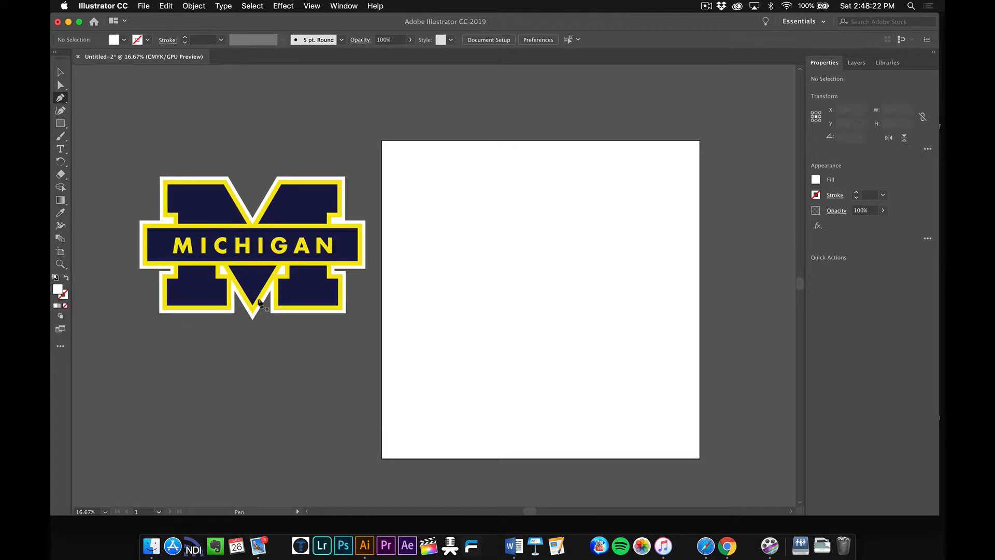
{"action": "left_click", "coordinate": [433, 184]}
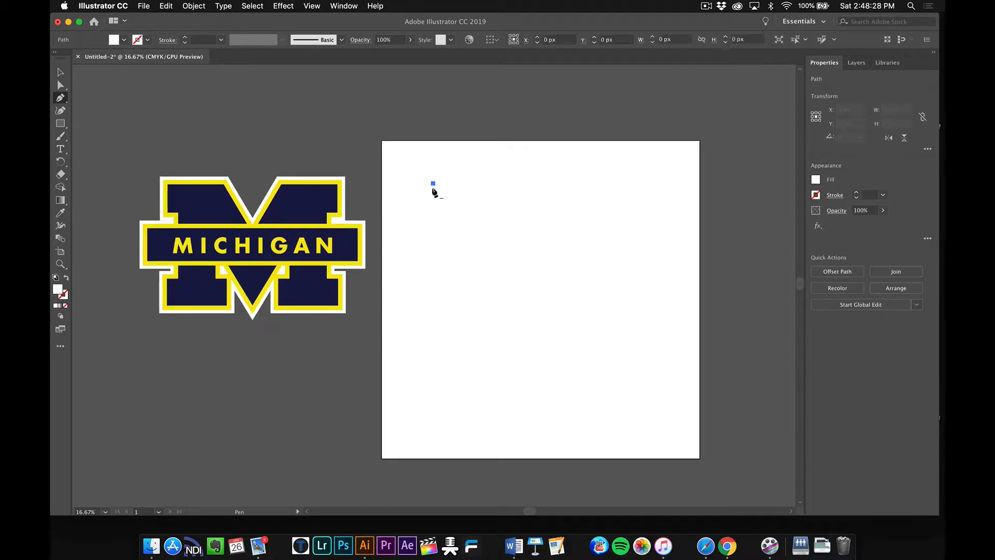
{"action": "left_click", "coordinate": [433, 216]}
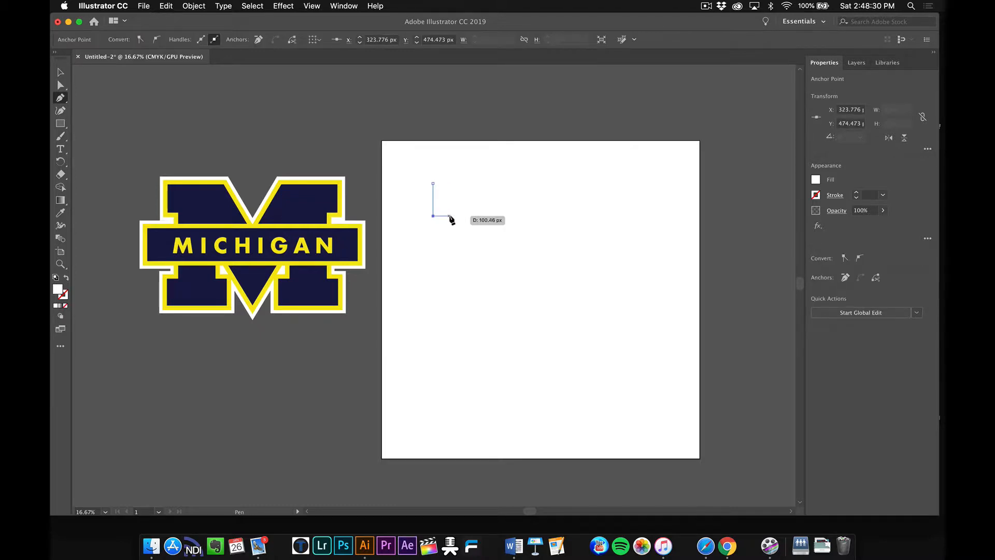
{"action": "left_click", "coordinate": [450, 215]}
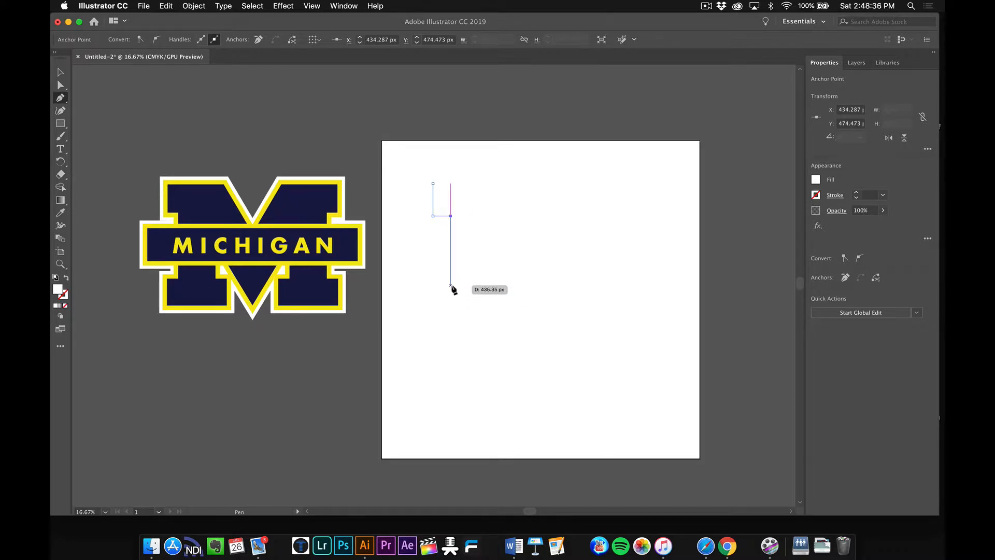
{"action": "left_click", "coordinate": [450, 285]}
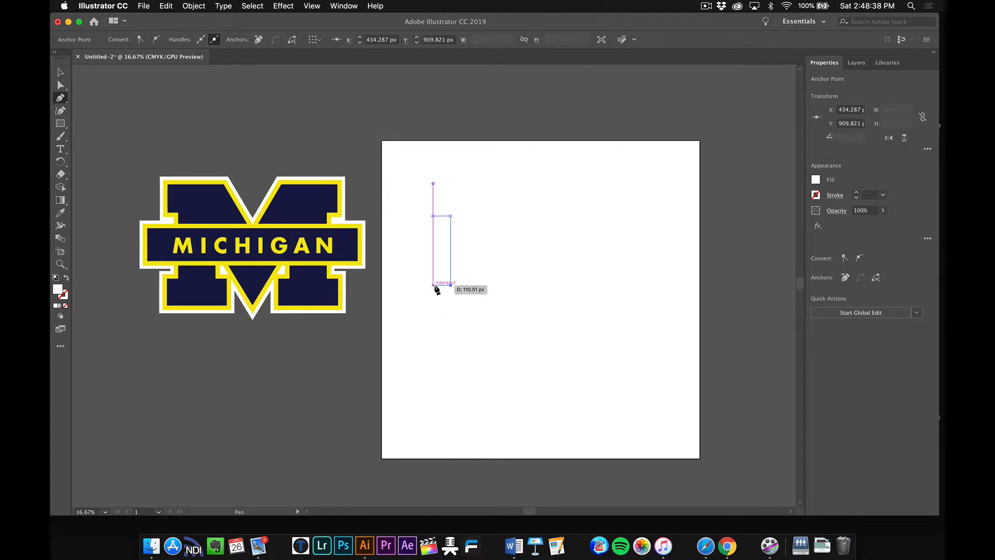
{"action": "left_click", "coordinate": [433, 285]}
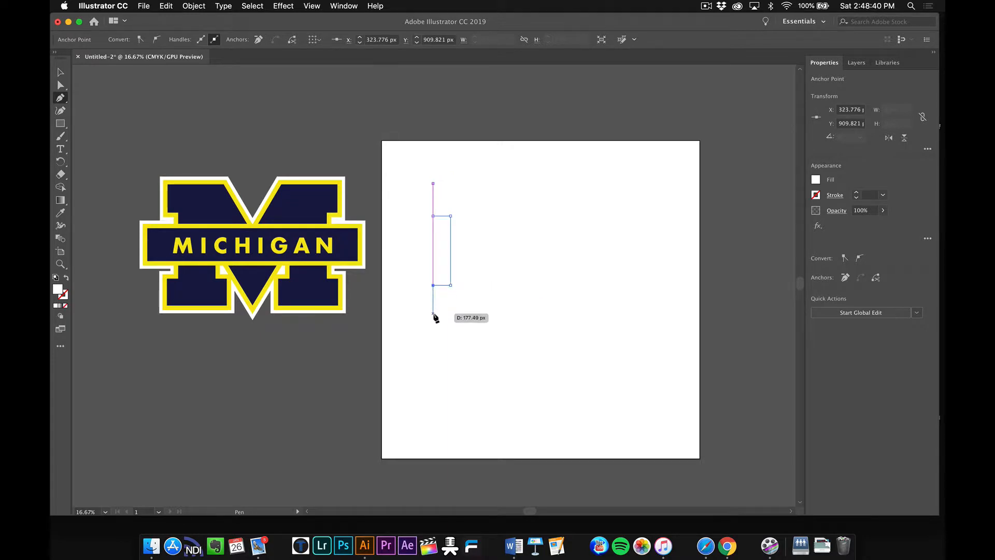
{"action": "left_click", "coordinate": [433, 313]}
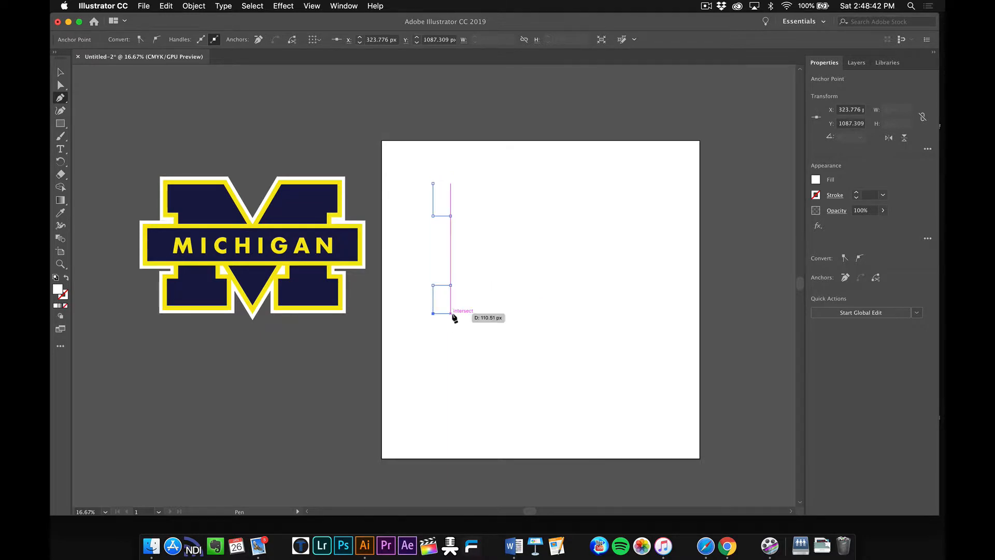
{"action": "left_click", "coordinate": [498, 313]}
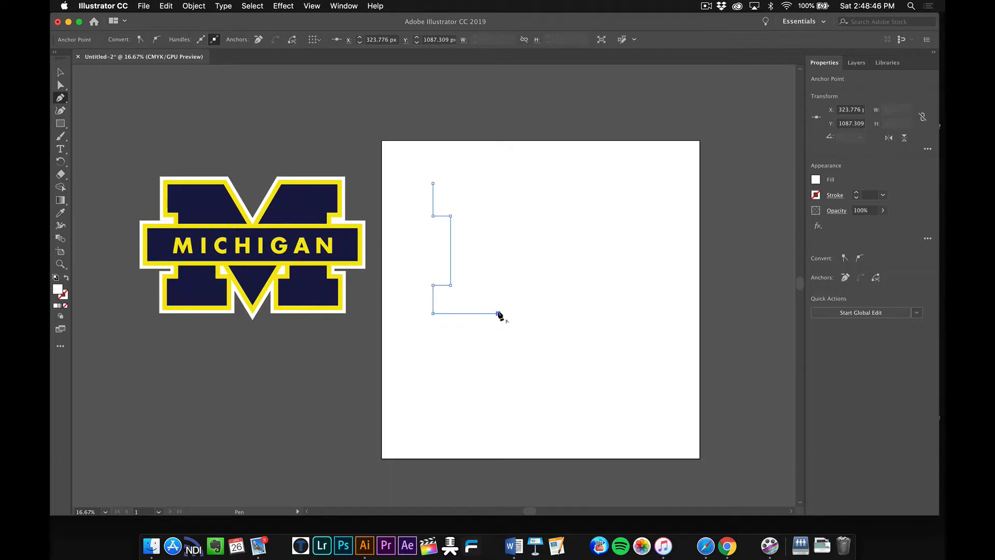
Continue the M path up the left foot's inner side, through the central V, and down to the right foot's inner corner
{"action": "left_click", "coordinate": [498, 282]}
{"action": "left_click", "coordinate": [486, 282]}
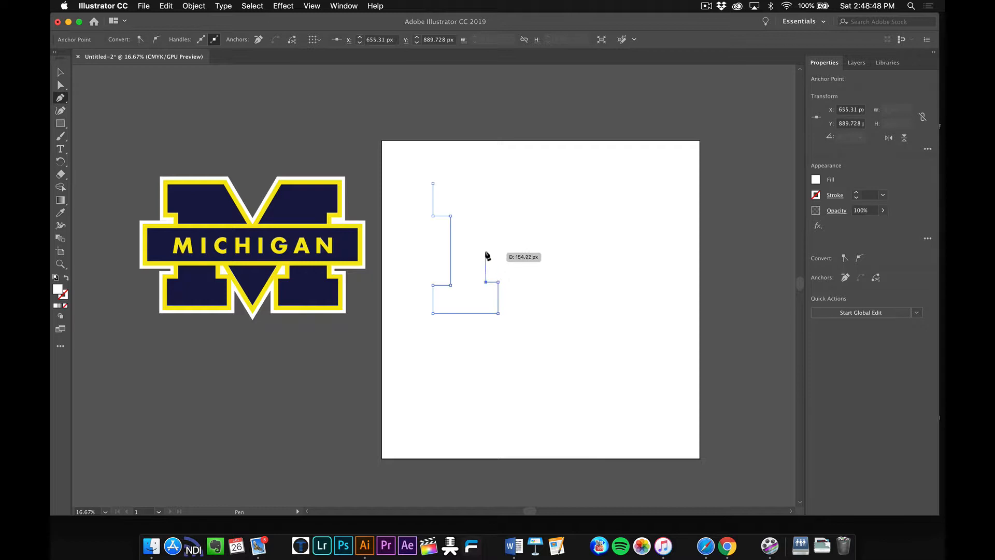
{"action": "left_click", "coordinate": [484, 241]}
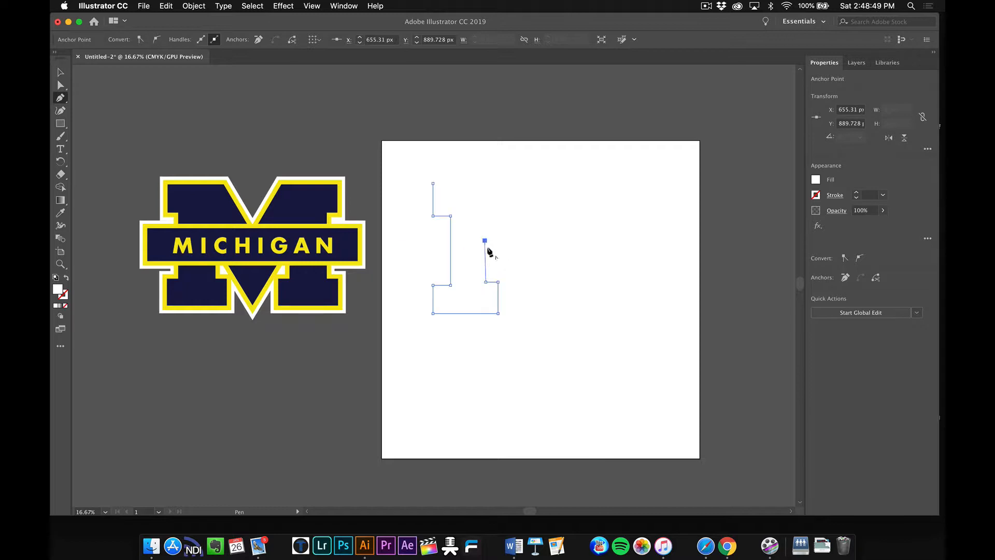
{"action": "left_click", "coordinate": [513, 313]}
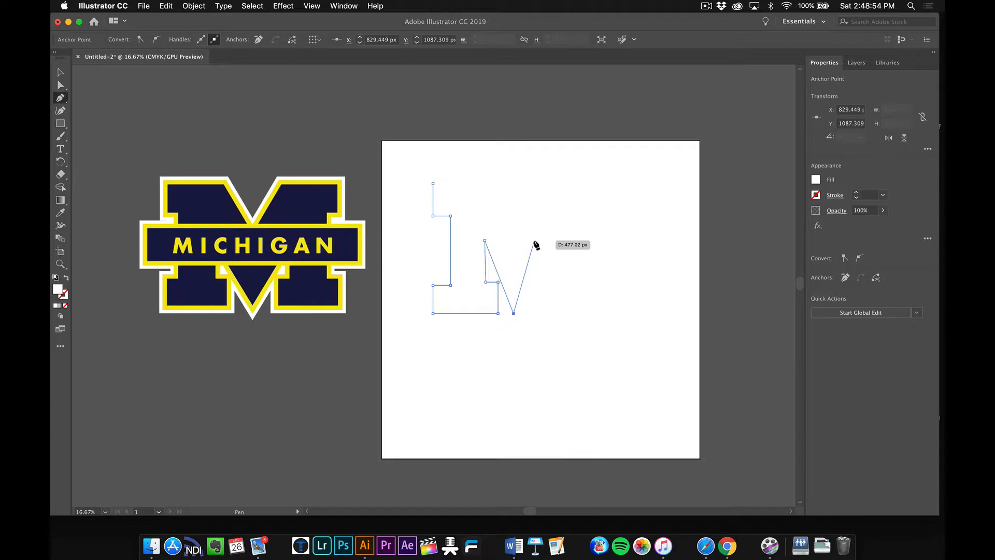
{"action": "left_click", "coordinate": [535, 240]}
{"action": "left_click", "coordinate": [534, 283]}
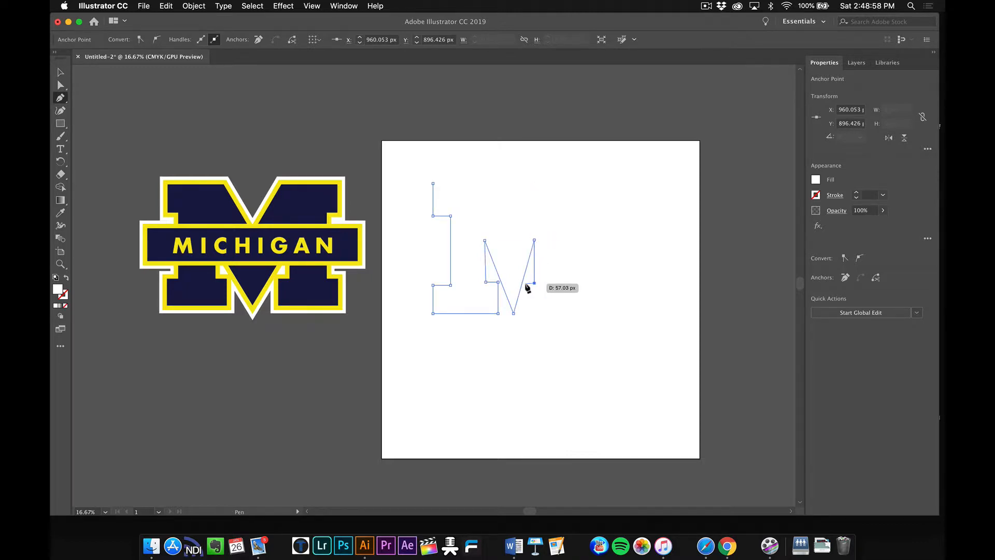
{"action": "left_click", "coordinate": [525, 283]}
{"action": "left_click", "coordinate": [523, 313]}
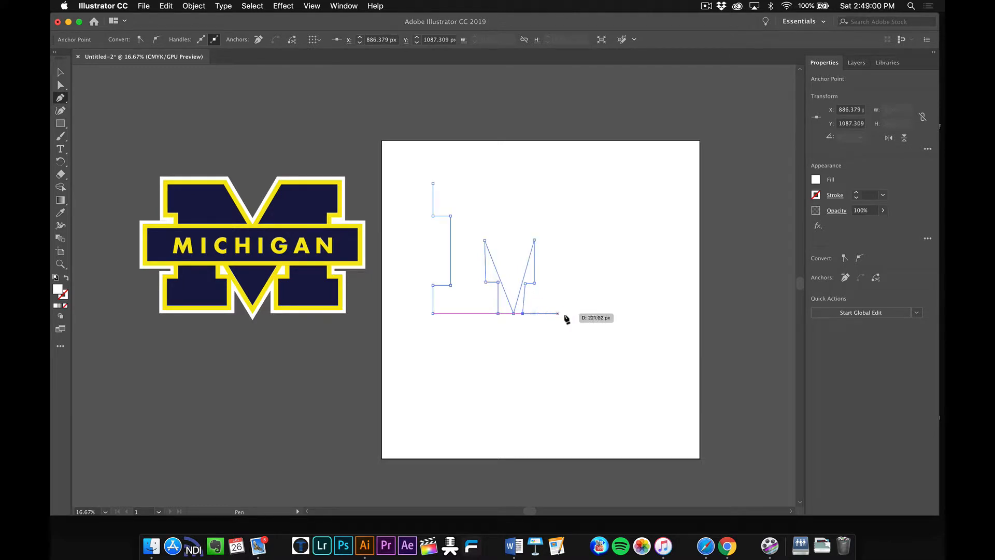
Continue the M path along the right foot's base, about 395 px wide, and up the stepped right side to the top corner
{"action": "left_click", "coordinate": [586, 313]}
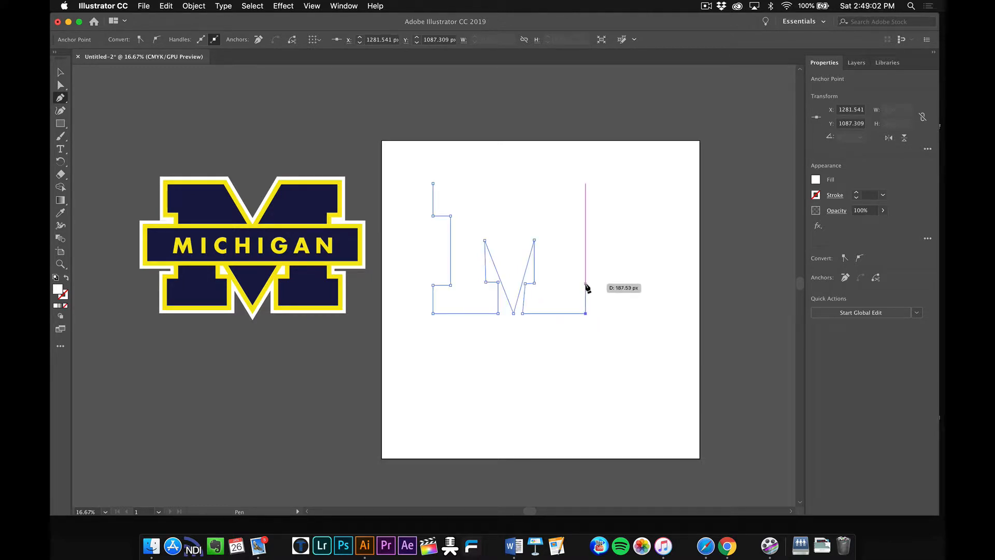
{"action": "left_click", "coordinate": [585, 284]}
{"action": "left_click", "coordinate": [568, 283]}
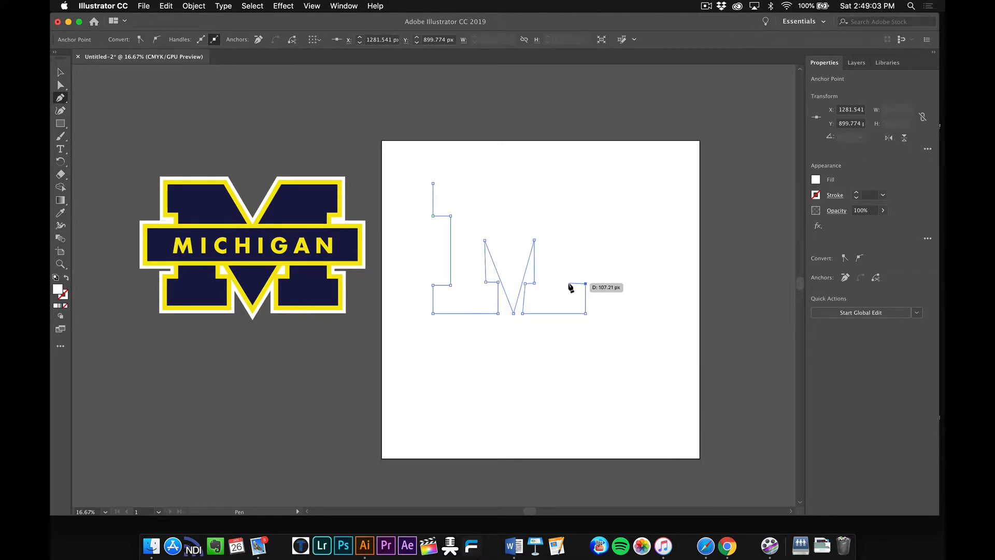
{"action": "left_click", "coordinate": [567, 211]}
{"action": "left_click", "coordinate": [585, 210]}
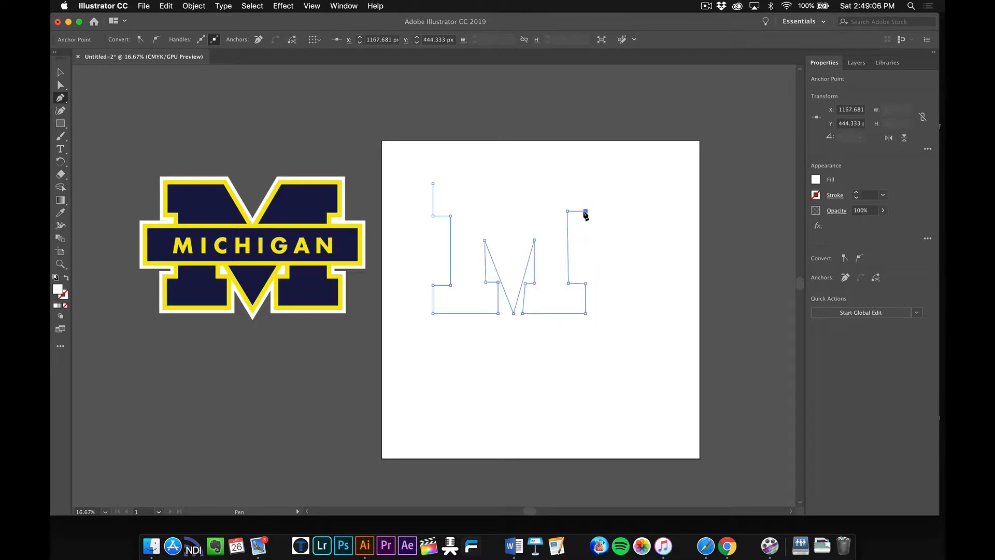
{"action": "left_click", "coordinate": [586, 182]}
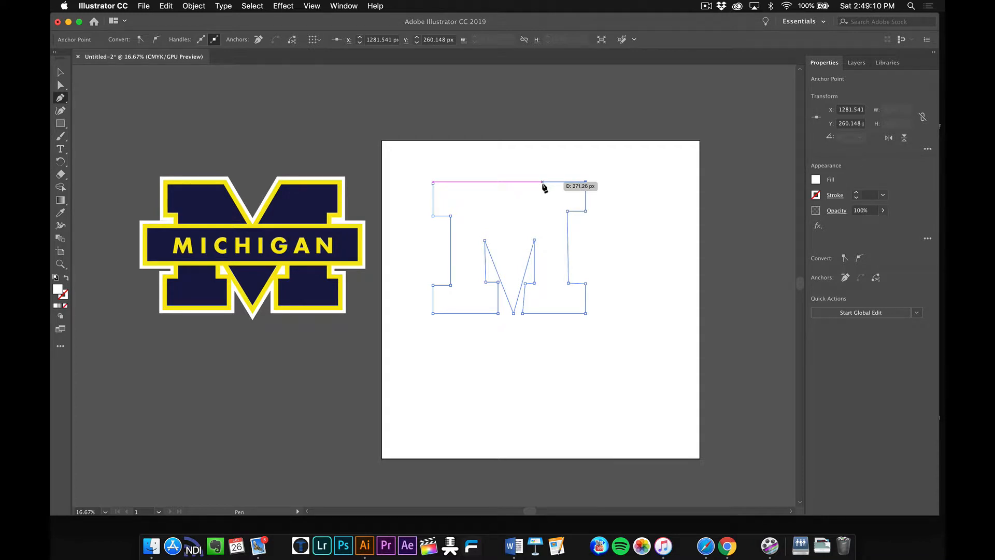
Draw the M's top edge with its central V notch and close the path at the starting anchor point
{"action": "left_click", "coordinate": [531, 182]}
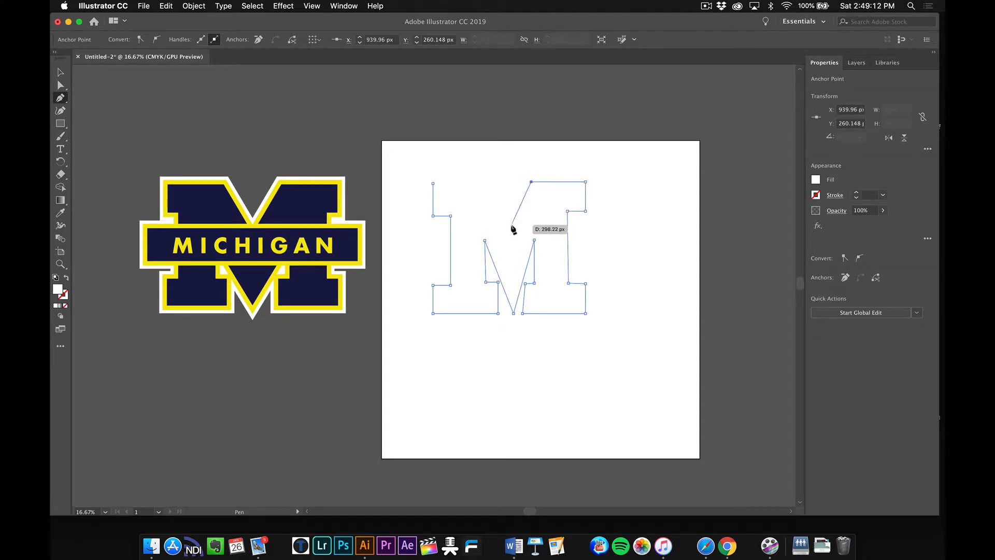
{"action": "left_click", "coordinate": [510, 225]}
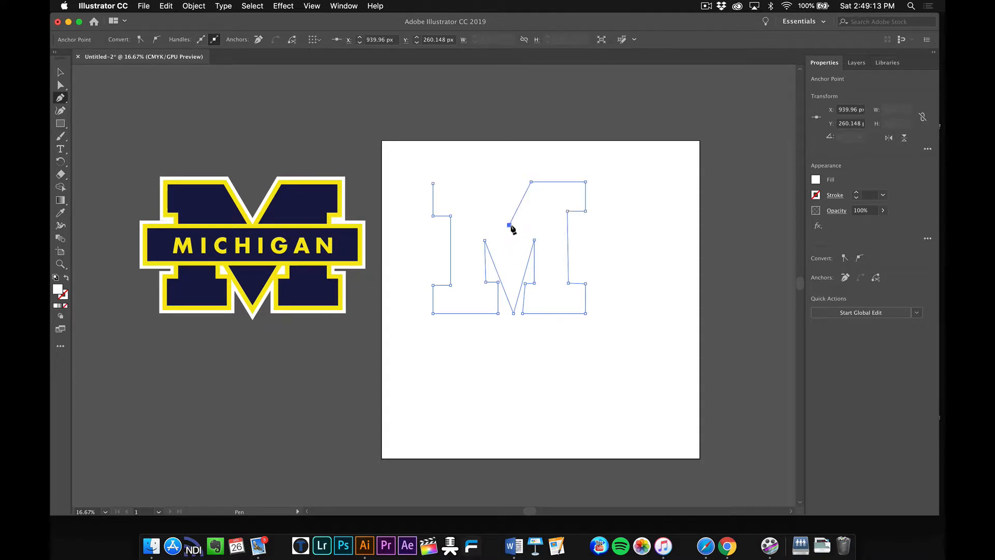
{"action": "left_click", "coordinate": [486, 182]}
{"action": "left_click", "coordinate": [434, 184]}
Show the rulers and try to level the M's top-left corner using a horizontal guide along its top edge
{"action": "left_click", "coordinate": [60, 86]}
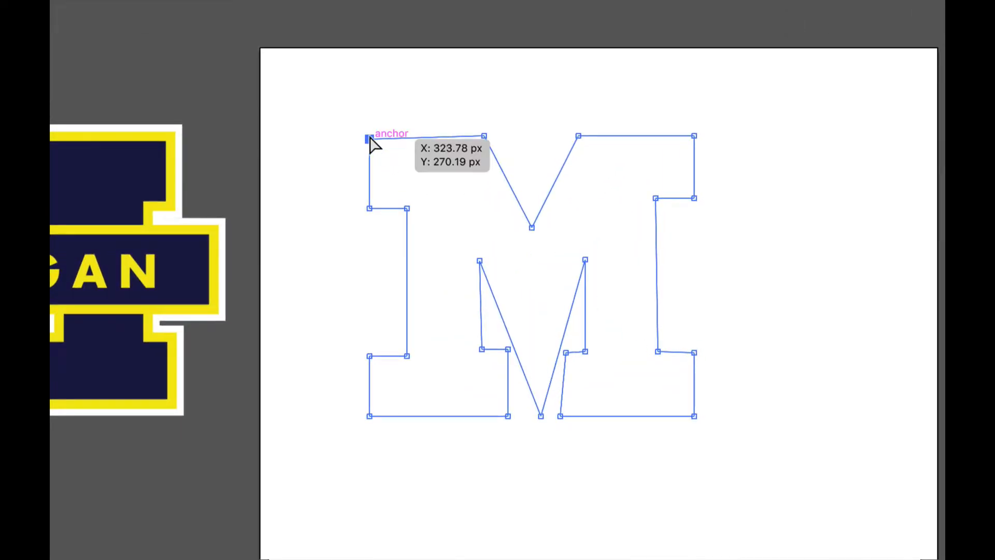
{"action": "mouse_move", "coordinate": [370, 139]}
{"action": "left_mouse_down"}
{"action": "mouse_move", "coordinate": [368, 123]}
{"action": "mouse_move", "coordinate": [369, 136]}
{"action": "left_mouse_up"}
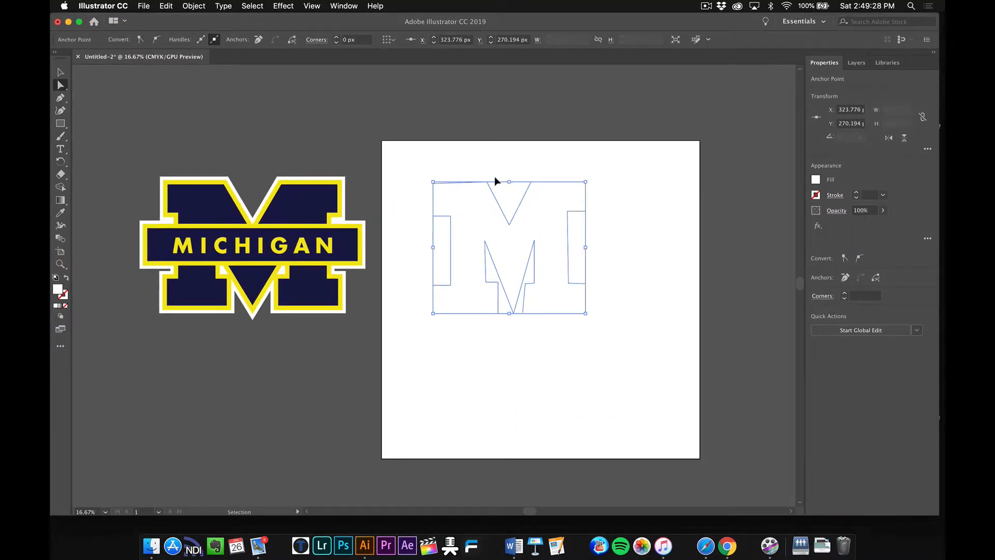
{"action": "key", "text": "super+r"}
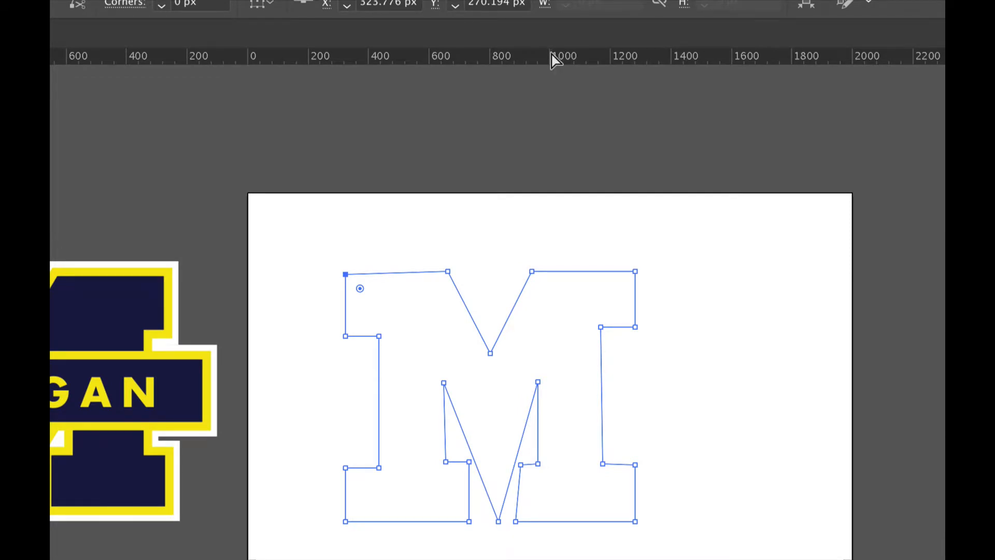
{"action": "left_click_drag", "start_coordinate": [553, 54], "coordinate": [560, 270]}
{"action": "key", "text": "v"}
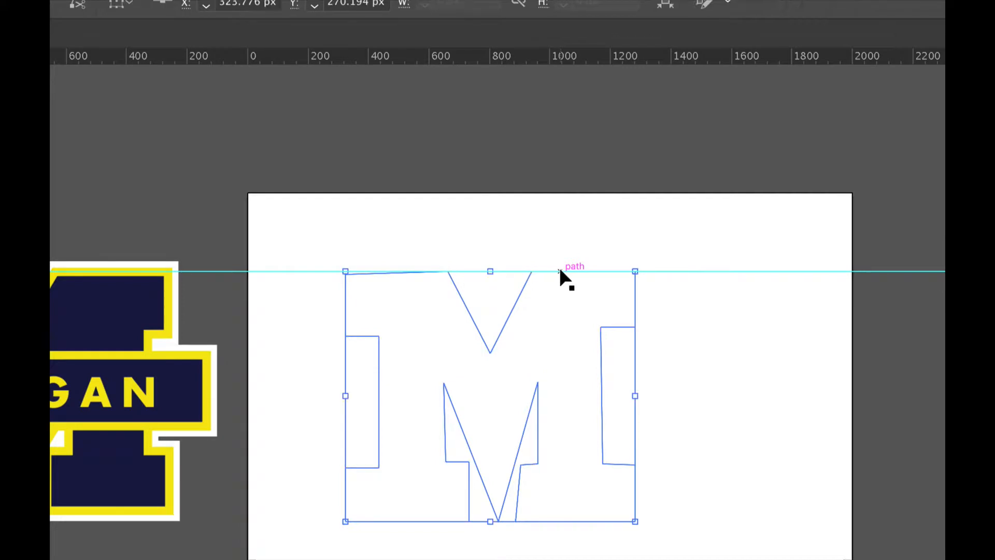
{"action": "key", "text": "a"}
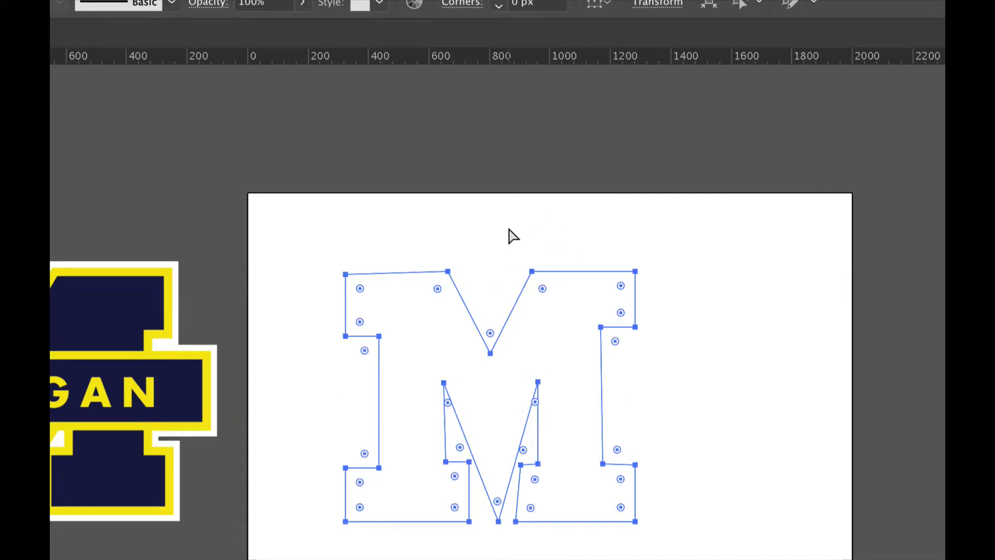
{"action": "left_click", "coordinate": [513, 236]}
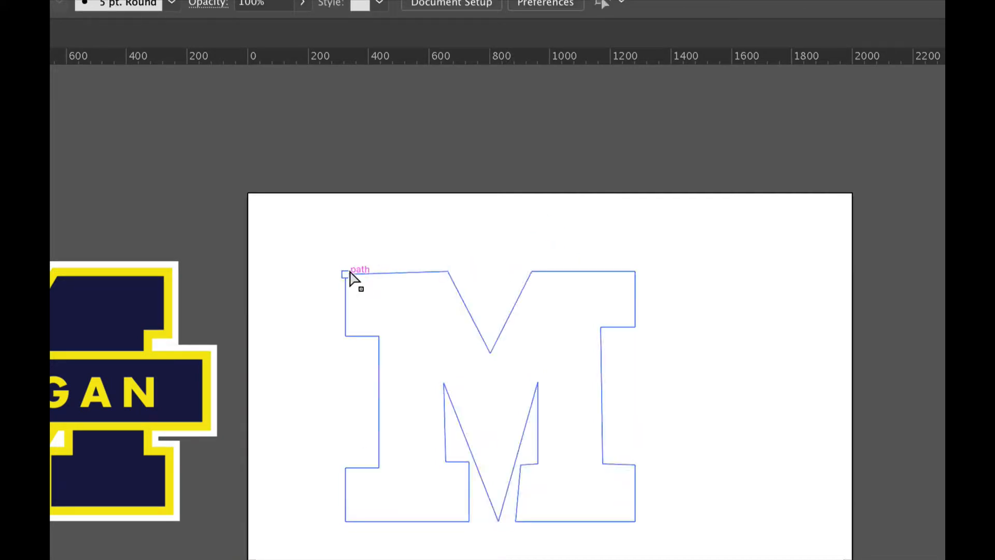
{"action": "left_click_drag", "start_coordinate": [275, 242], "coordinate": [423, 346]}
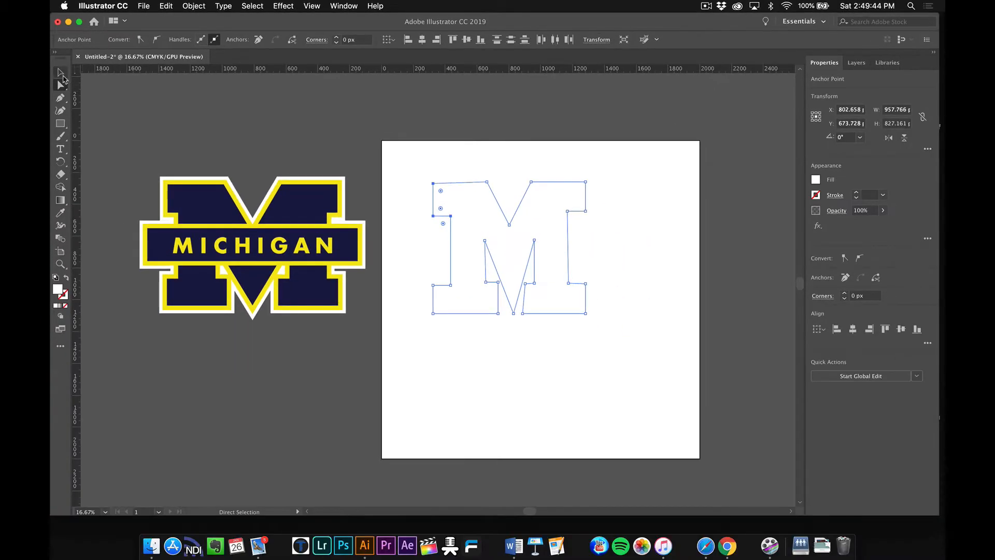
{"action": "left_click", "coordinate": [60, 76]}
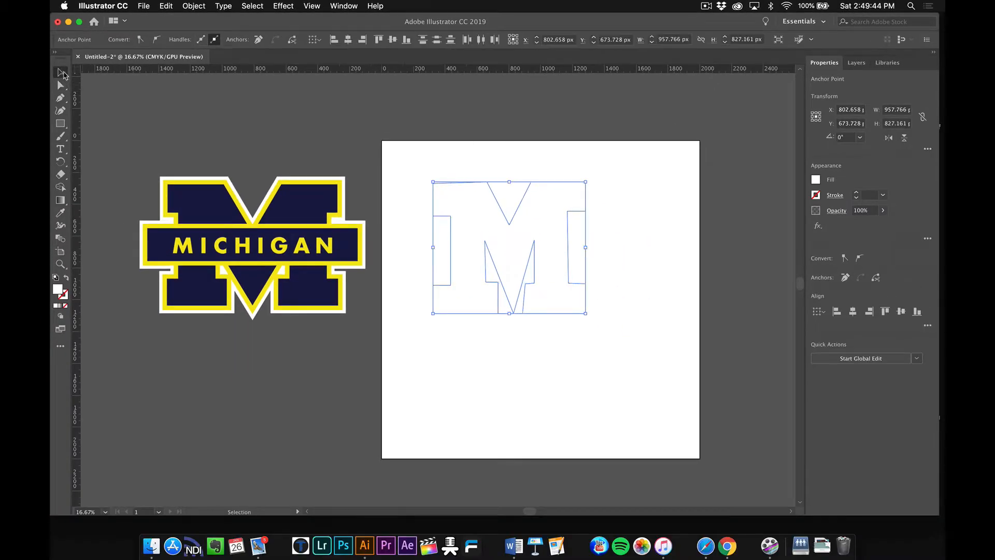
Give the M's outline a black stroke with a weight of 10 pt
{"action": "left_click", "coordinate": [488, 188]}
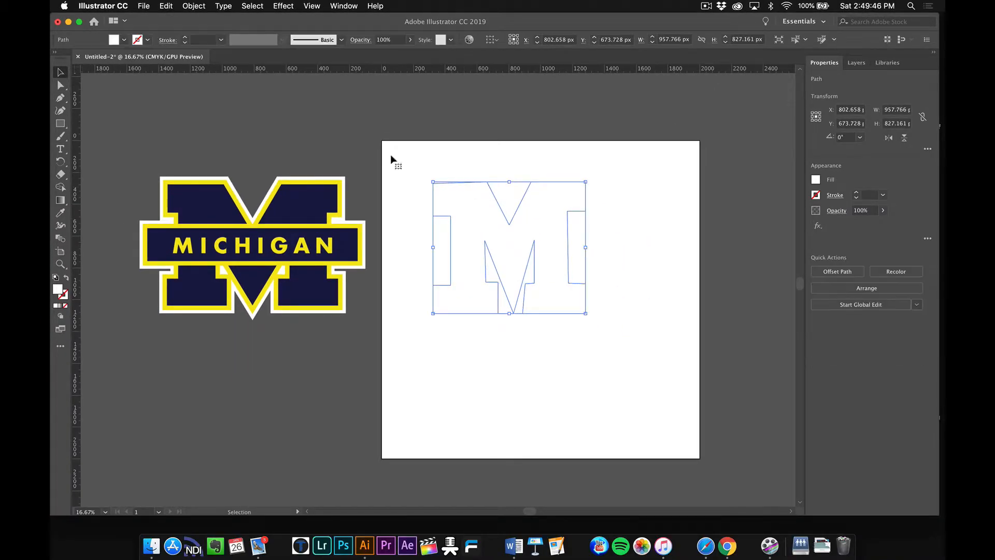
{"action": "left_click", "coordinate": [147, 41]}
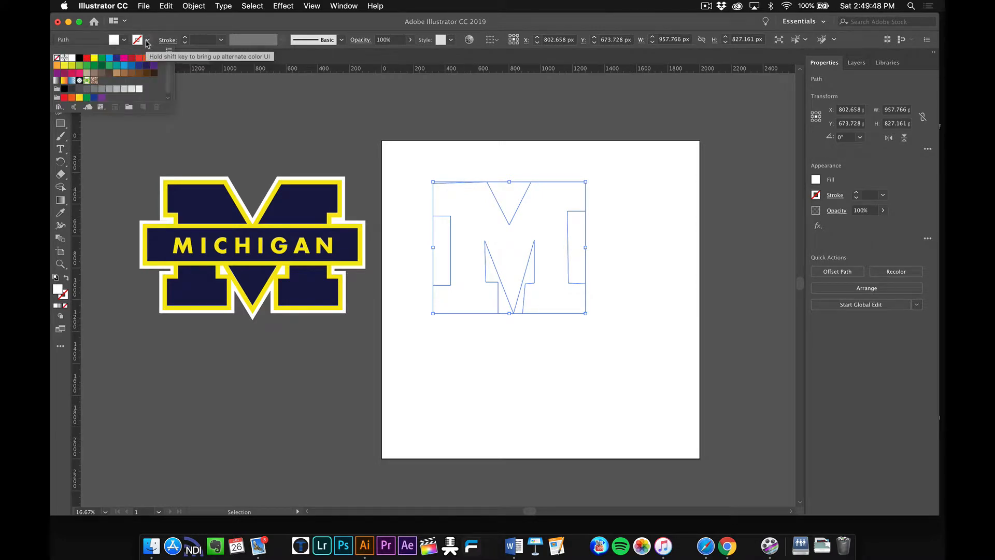
{"action": "left_click", "coordinate": [80, 59]}
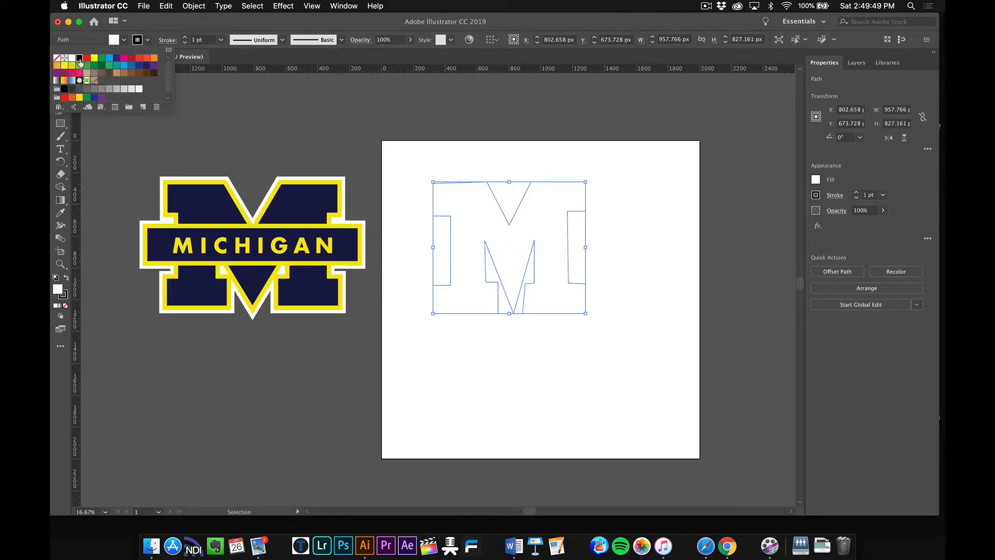
{"action": "left_click", "coordinate": [187, 39]}
{"action": "left_click", "coordinate": [187, 39]}
{"action": "left_click", "coordinate": [187, 39]}
{"action": "left_click", "coordinate": [187, 40]}
{"action": "left_click", "coordinate": [187, 39]}
{"action": "left_click", "coordinate": [187, 40]}
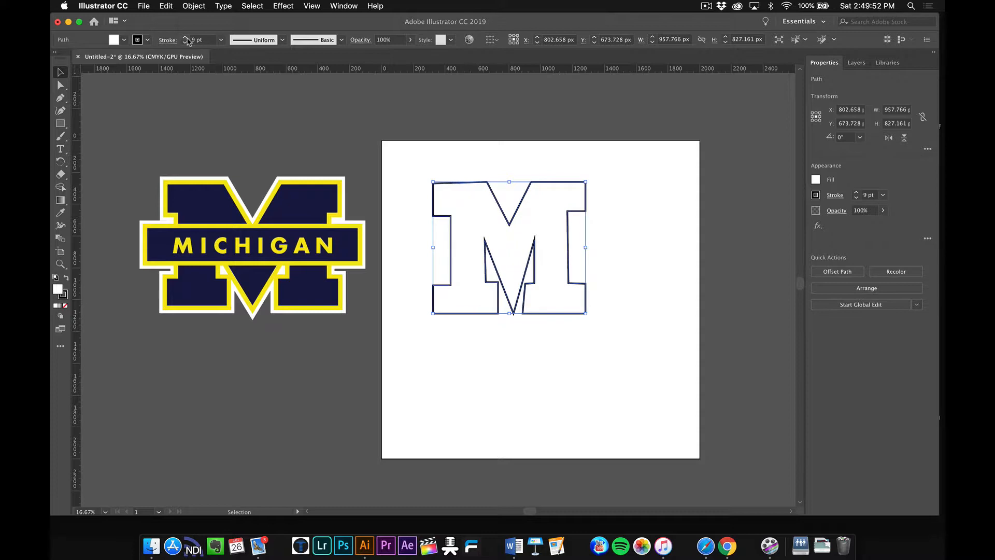
{"action": "left_click", "coordinate": [187, 39]}
{"action": "left_click", "coordinate": [187, 39]}
{"action": "left_click", "coordinate": [446, 163]}
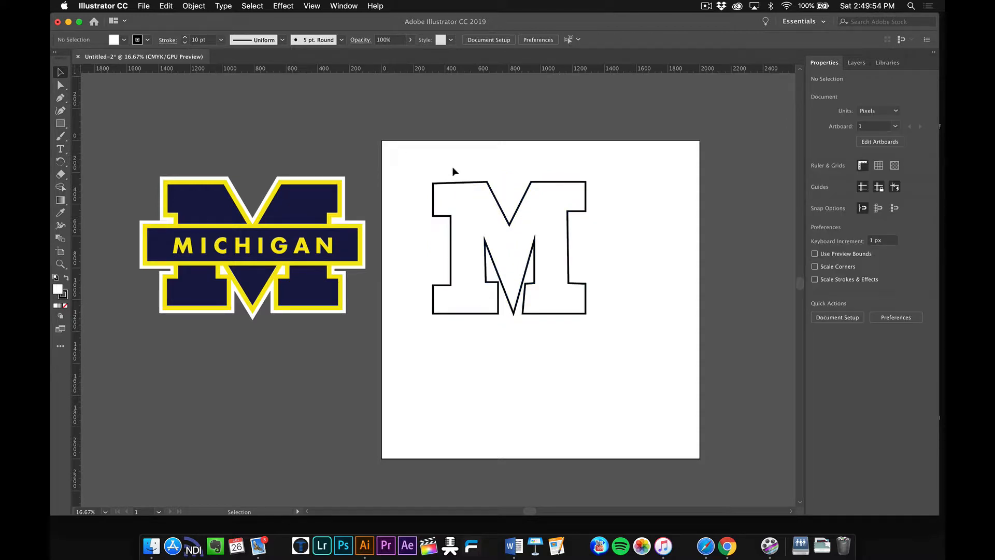
Show the document grid behind the M
{"action": "left_click", "coordinate": [489, 189]}
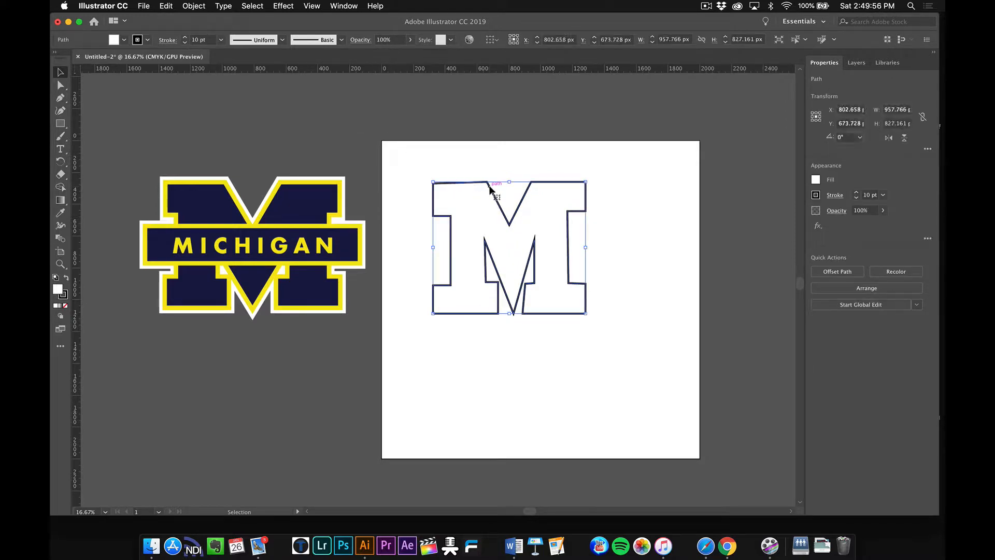
{"action": "left_click", "coordinate": [313, 6]}
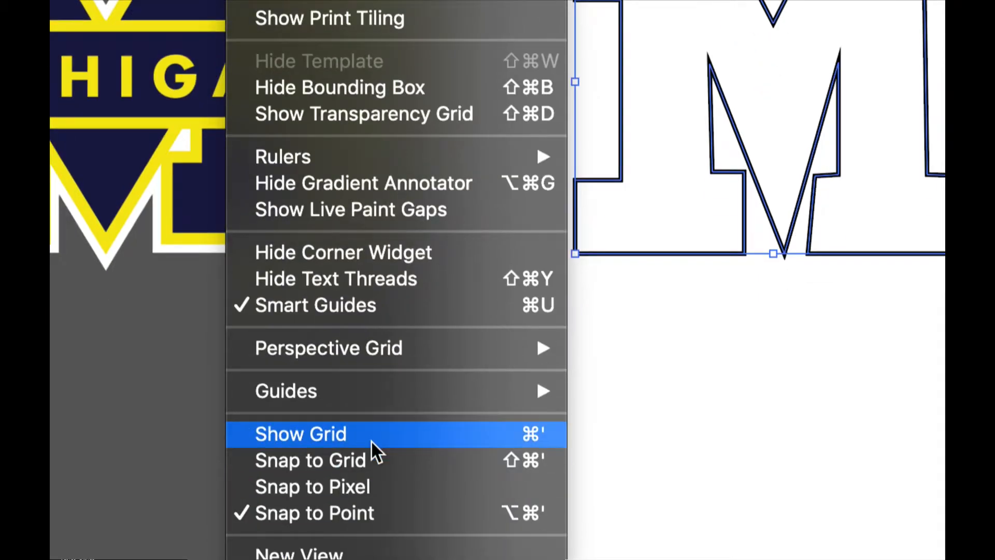
{"action": "left_click", "coordinate": [371, 440]}
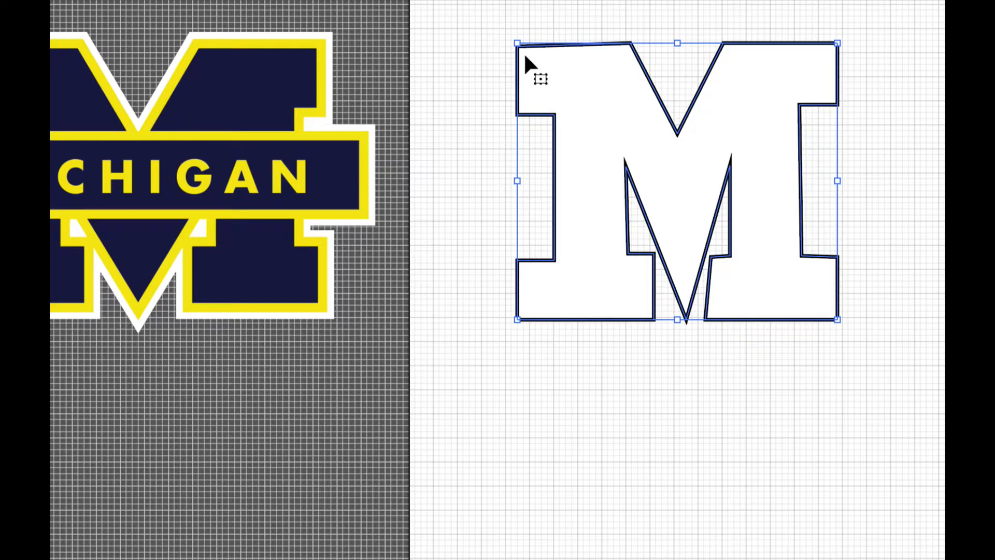
Move the whole M up about 33 px and raise its top-left anchor to Y 229.36 px, level with its top edge
{"action": "key", "text": "a"}
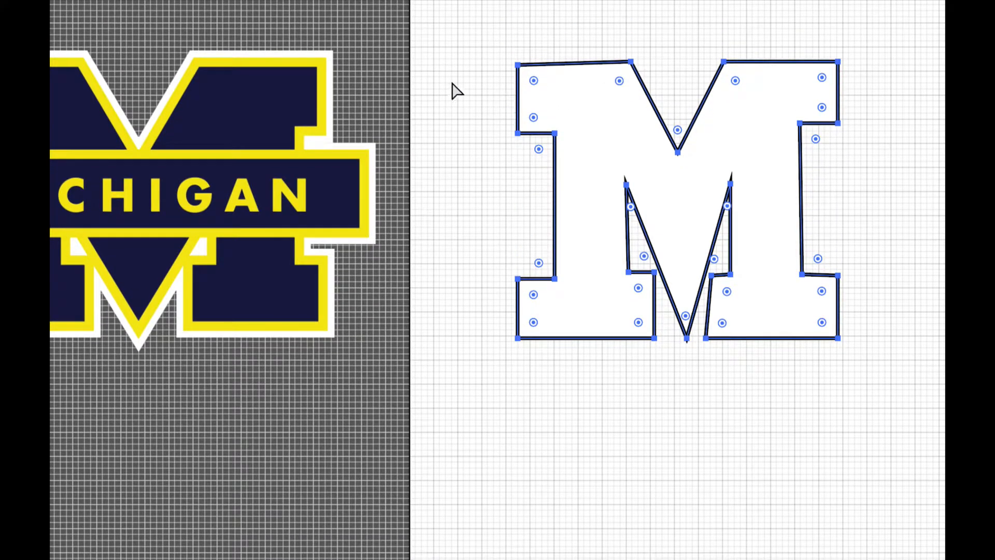
{"action": "left_click", "coordinate": [517, 46]}
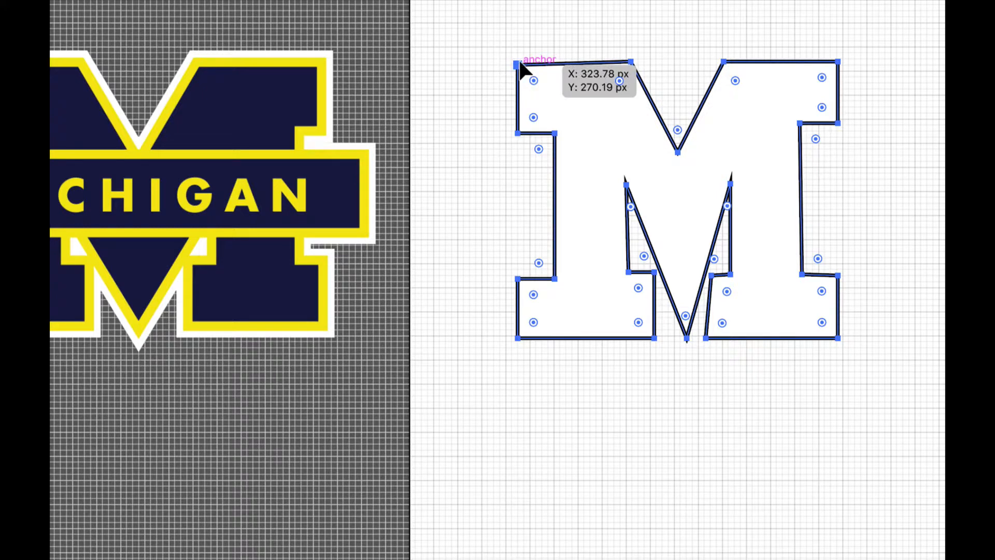
{"action": "left_click_drag", "start_coordinate": [518, 66], "coordinate": [520, 61]}
{"action": "left_click", "coordinate": [518, 53]}
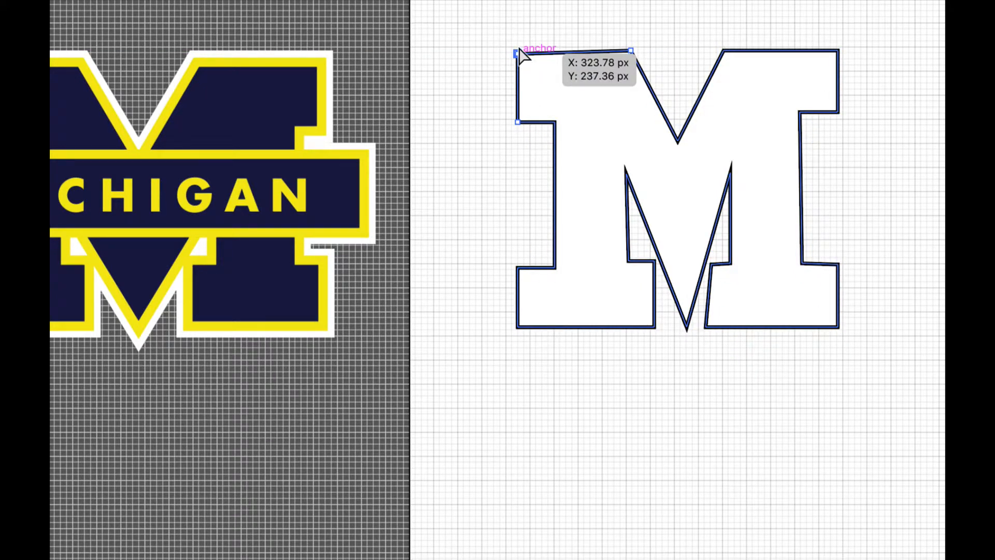
{"action": "left_click_drag", "start_coordinate": [519, 48], "coordinate": [519, 48]}
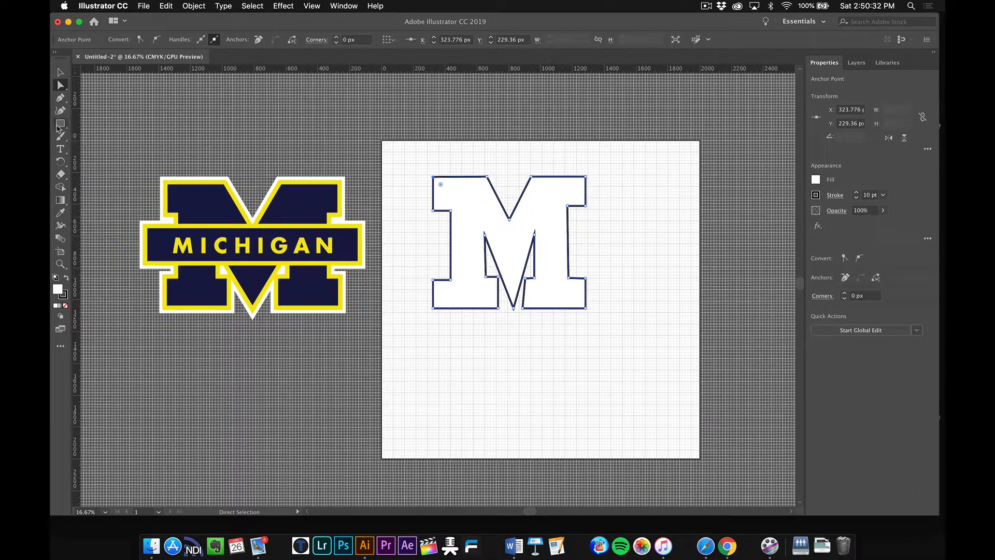
Below the M, draw a rectangle about 251 x 663 px and another about 275 x 141 px overlapping its upper-left corner
{"action": "left_click", "coordinate": [60, 123]}
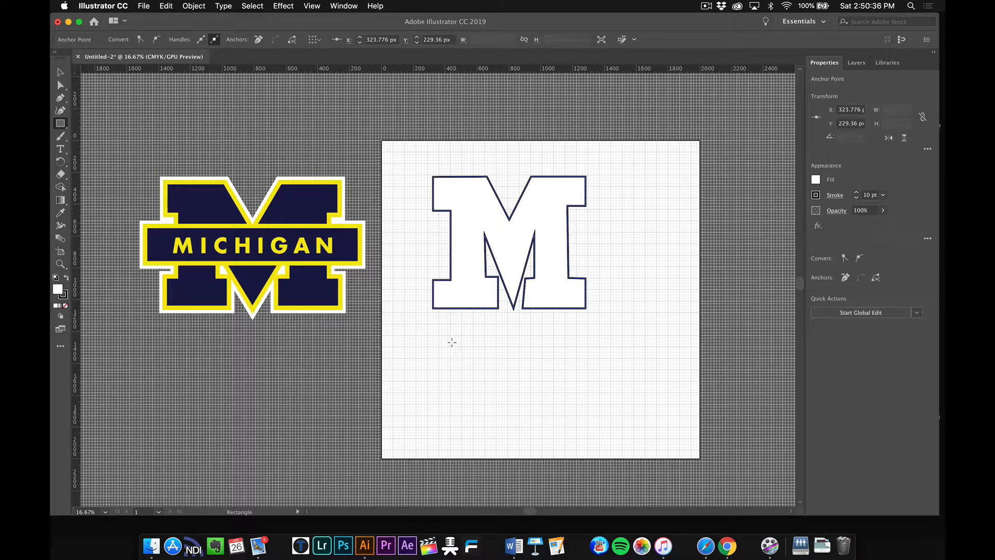
{"action": "mouse_move", "coordinate": [452, 342]}
{"action": "left_mouse_down"}
{"action": "mouse_move", "coordinate": [466, 418]}
{"action": "mouse_move", "coordinate": [491, 447]}
{"action": "left_mouse_up"}
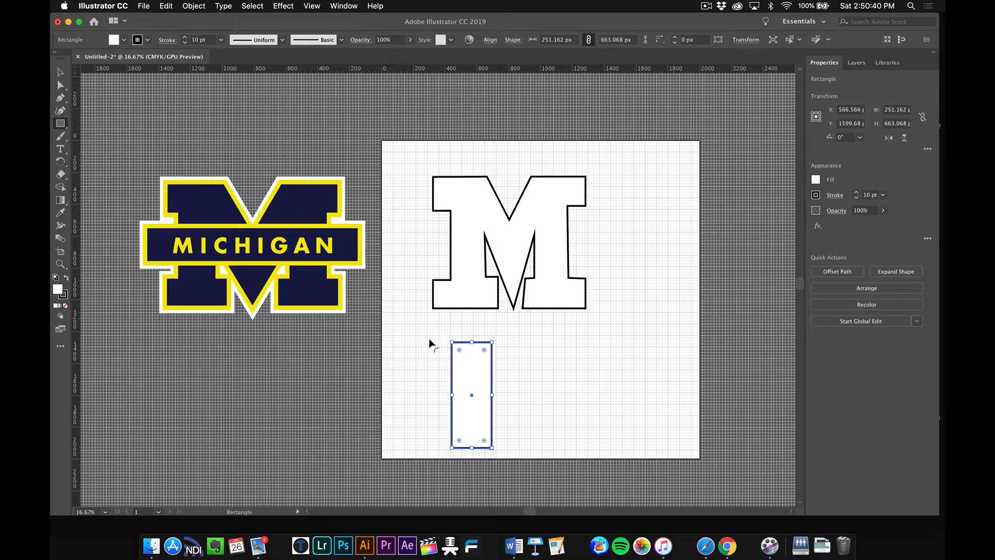
{"action": "left_click_drag", "start_coordinate": [416, 343], "coordinate": [443, 345]}
{"action": "key", "text": "super+z"}
{"action": "key", "text": "v"}
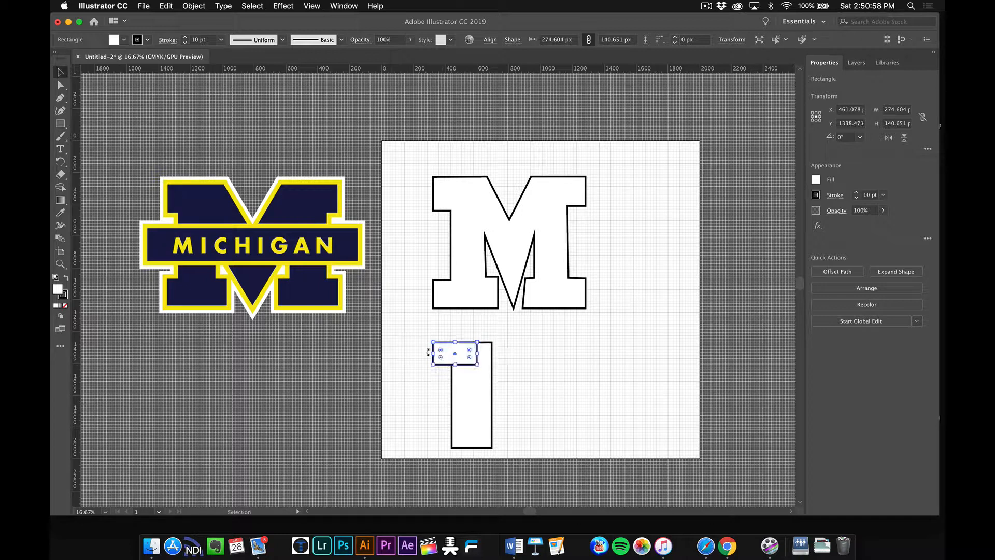
Stretch the small rectangle's lower edge down to a height of about 190 px
{"action": "left_click", "coordinate": [422, 362]}
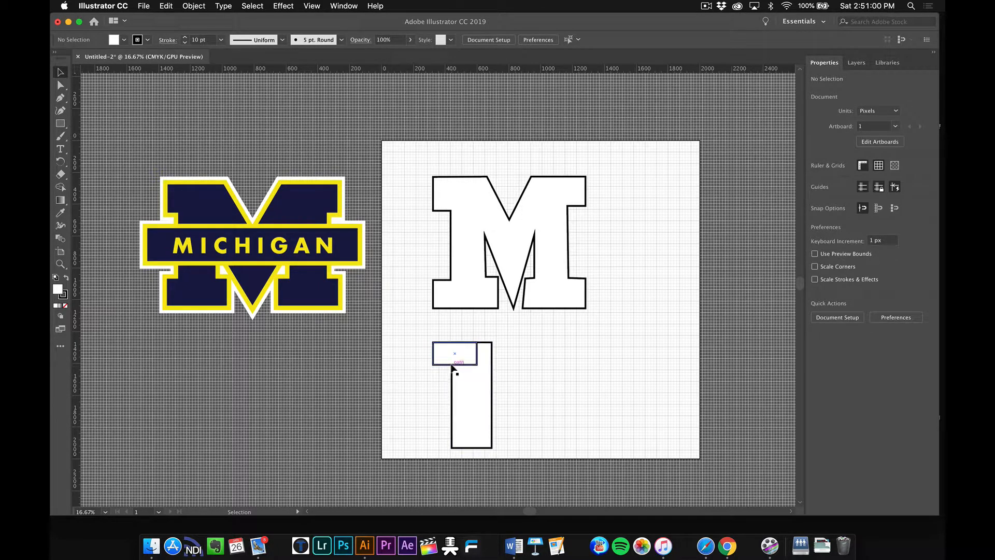
{"action": "left_click", "coordinate": [451, 365]}
{"action": "left_click_drag", "start_coordinate": [454, 365], "coordinate": [455, 372]}
{"action": "key", "text": "a"}
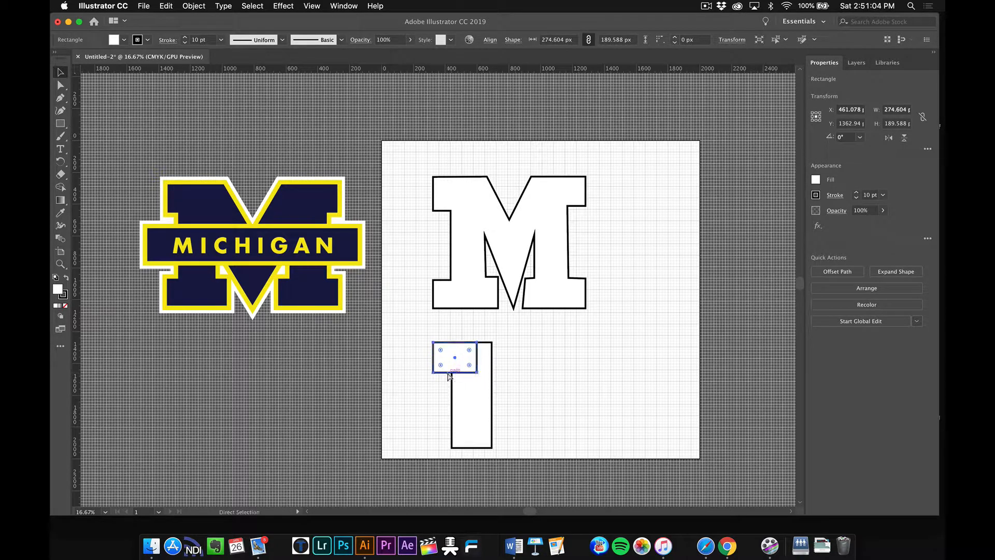
Duplicate the small rectangle and place the copy over the lower-left corner of the tall rectangle
{"action": "key", "text": "super+c"}
{"action": "key", "text": "super+v"}
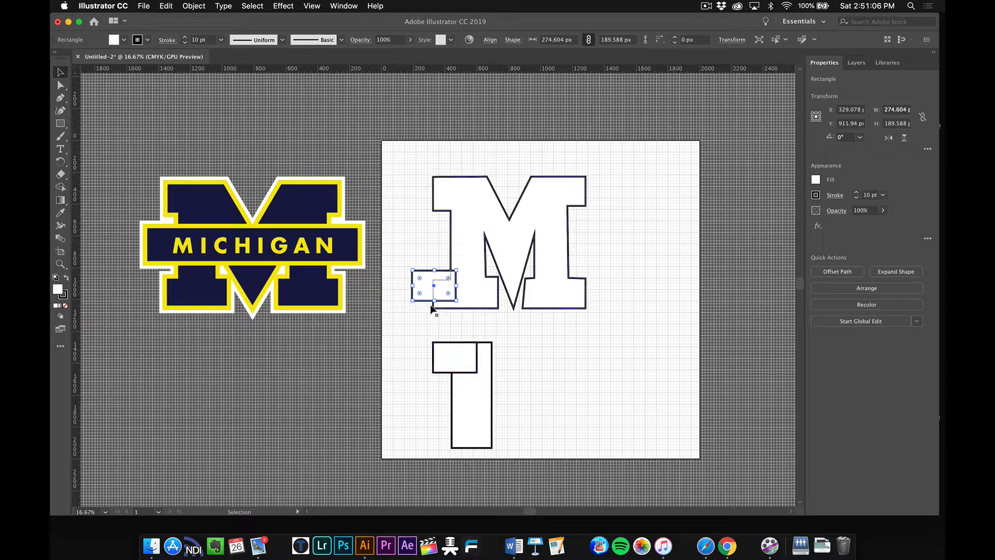
{"action": "left_click_drag", "start_coordinate": [429, 303], "coordinate": [446, 450]}
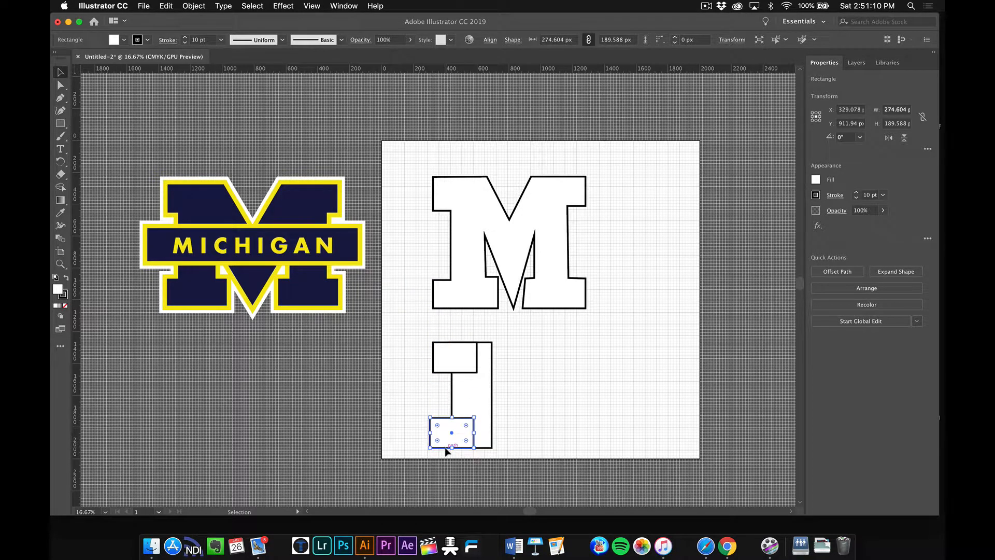
{"action": "left_click", "coordinate": [515, 440]}
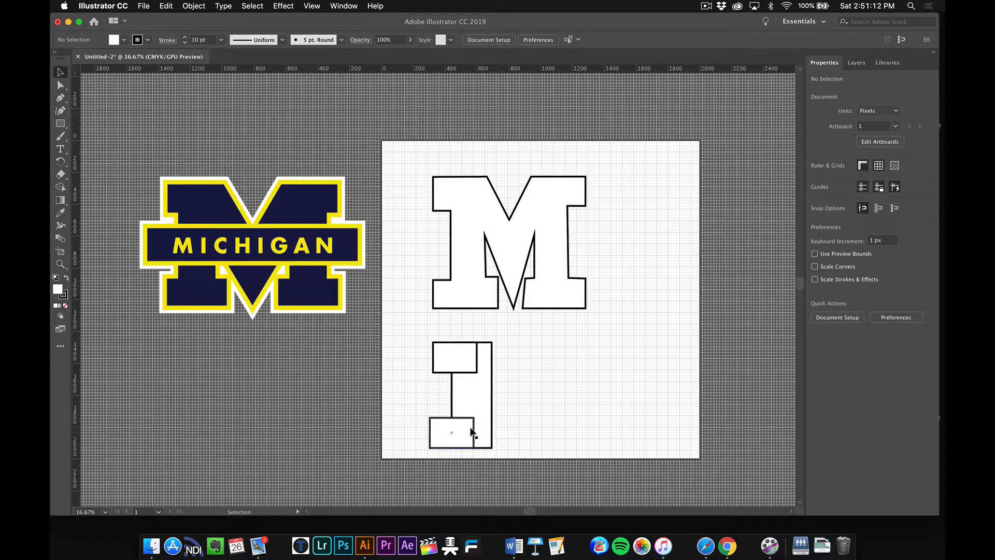
Align the lower small rectangle's left edge with the upper one while keeping it flush with the tall rectangle's base
{"action": "left_click", "coordinate": [475, 431]}
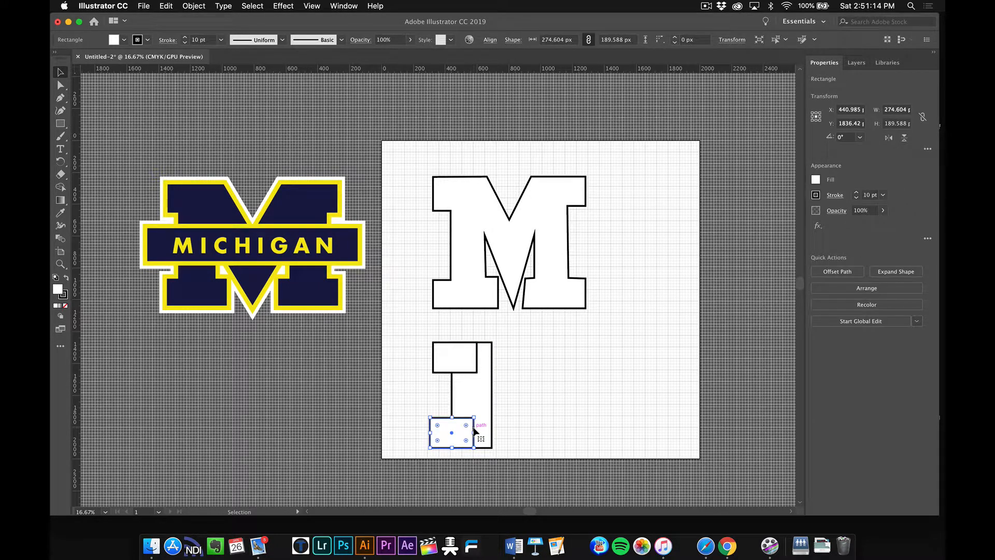
{"action": "left_click_drag", "start_coordinate": [475, 431], "coordinate": [468, 420]}
{"action": "key", "text": "super+z"}
{"action": "left_click", "coordinate": [422, 402]}
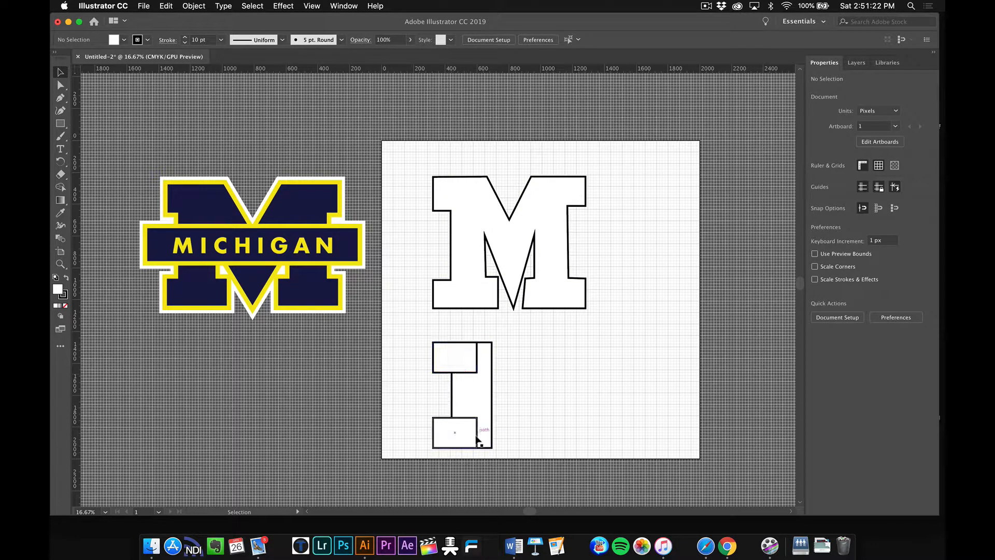
Select the tall rectangle and both small rectangles below the M, and unite them into one shape with Pathfinder
{"action": "left_click_drag", "start_coordinate": [418, 318], "coordinate": [477, 439]}
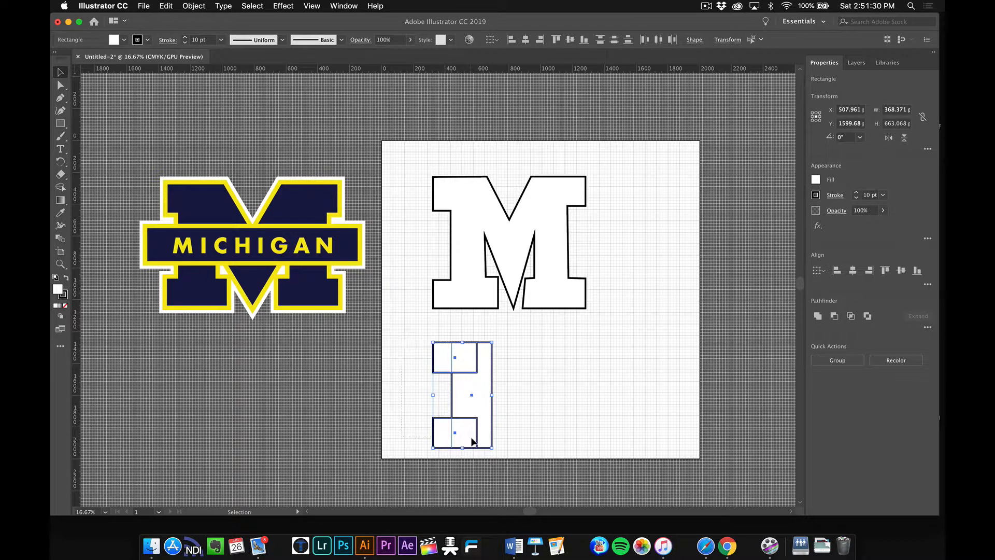
{"action": "left_click", "coordinate": [312, 5]}
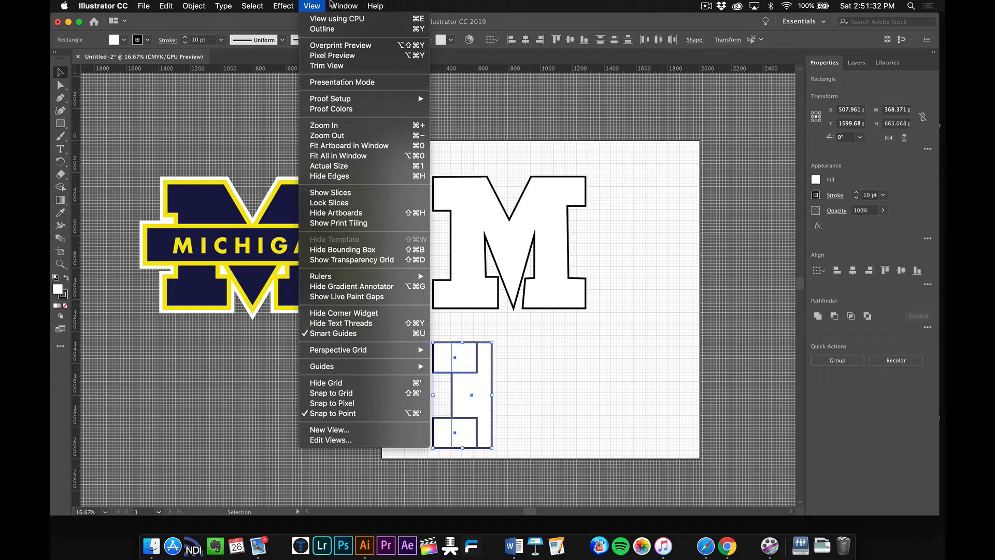
{"action": "mouse_move", "coordinate": [342, 6]}
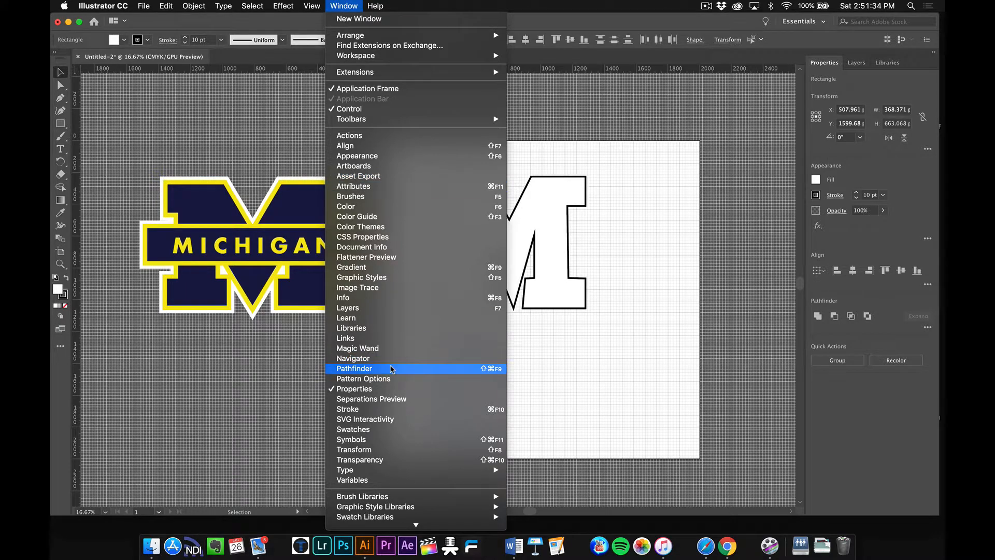
{"action": "left_click", "coordinate": [391, 369]}
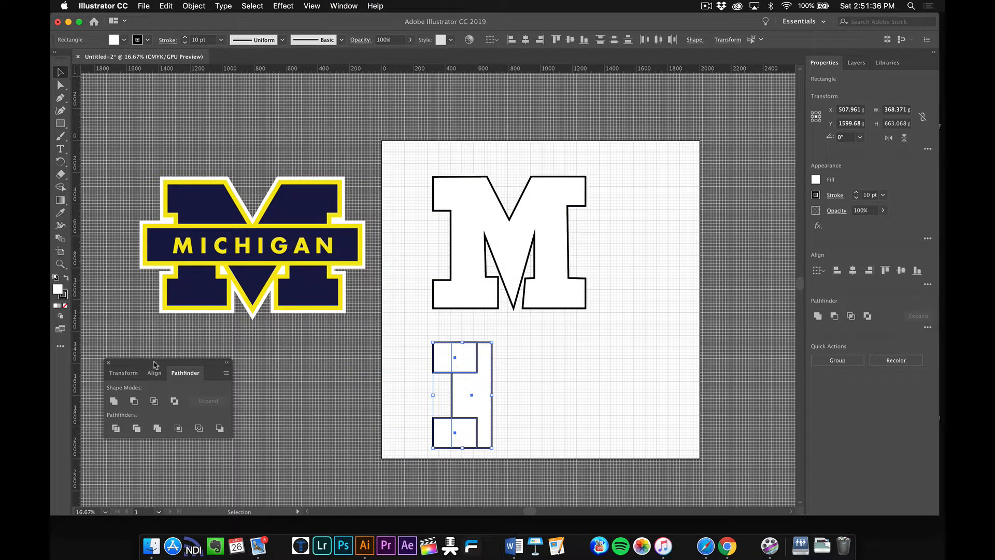
{"action": "left_click_drag", "start_coordinate": [154, 364], "coordinate": [701, 188]}
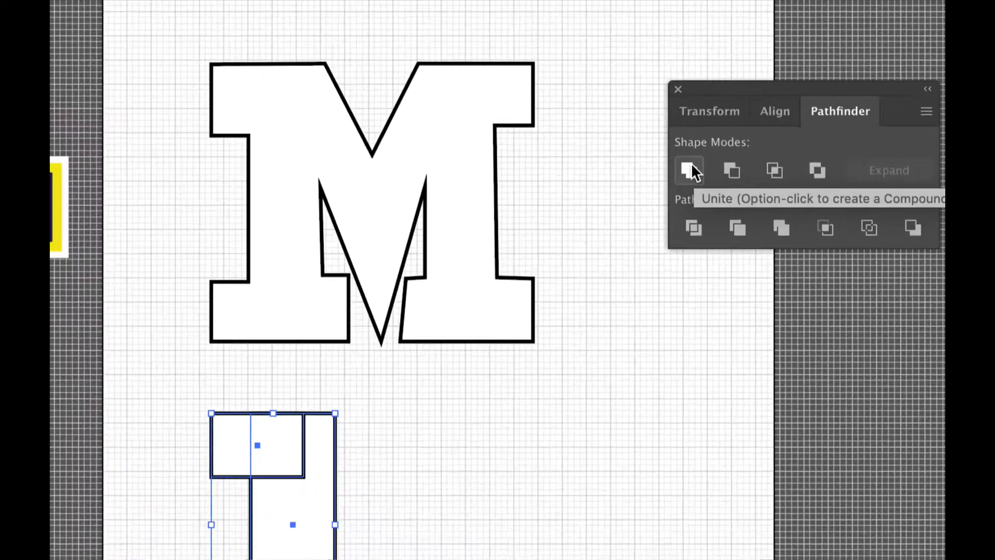
{"action": "left_click", "coordinate": [690, 169]}
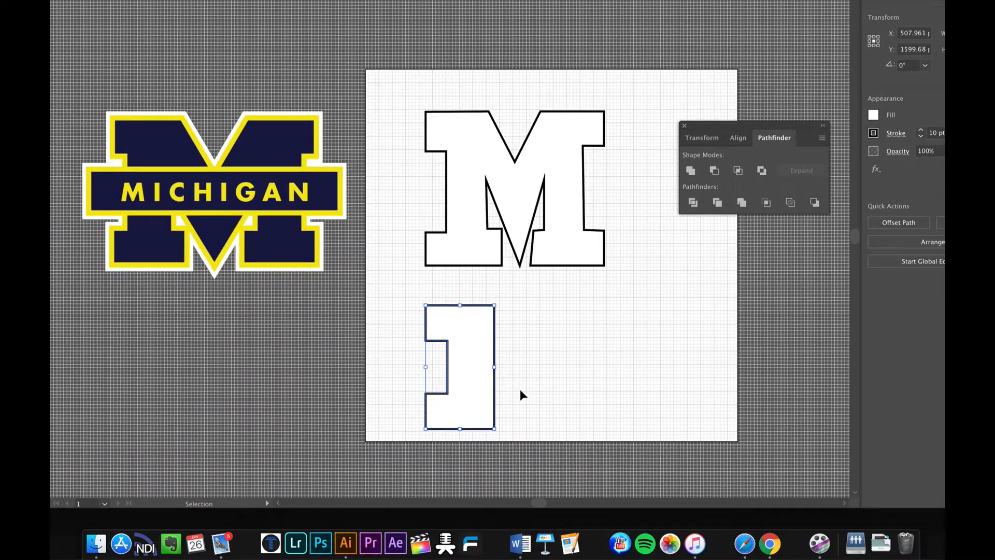
Narrow the united shape slightly by moving its right edge inward while keeping its left edge in place
{"action": "left_click", "coordinate": [514, 360]}
{"action": "left_click", "coordinate": [483, 364]}
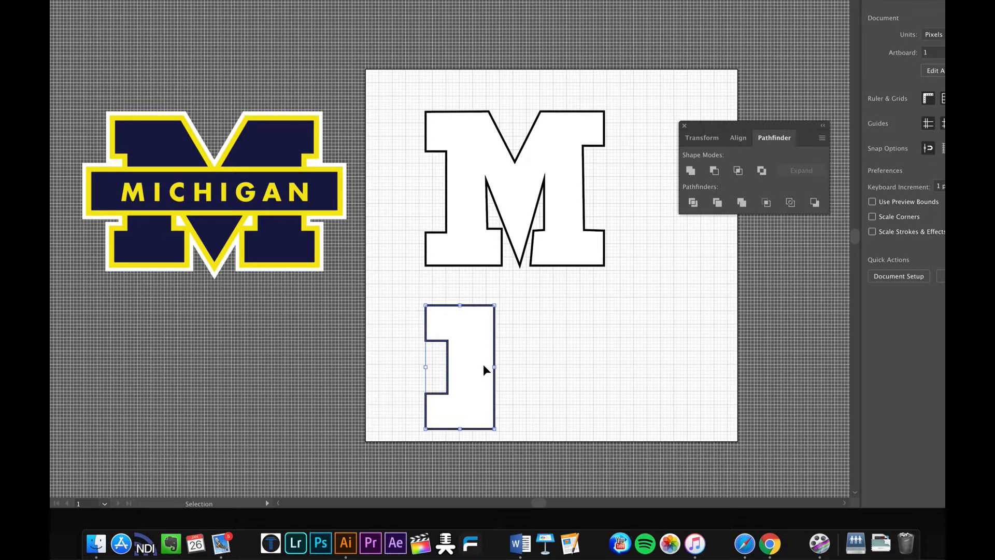
{"action": "left_click_drag", "start_coordinate": [494, 366], "coordinate": [487, 366]}
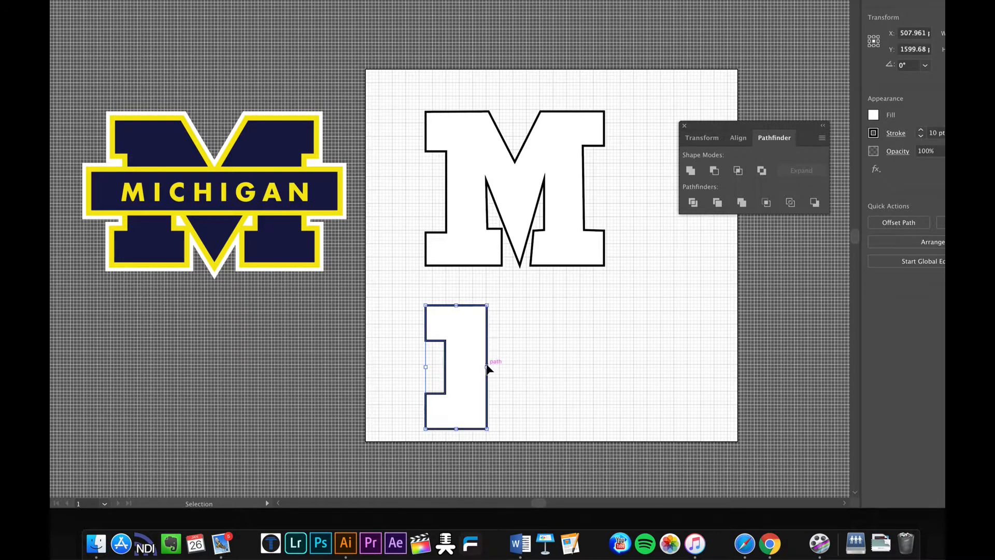
{"action": "left_click", "coordinate": [518, 331]}
{"action": "left_click", "coordinate": [479, 161]}
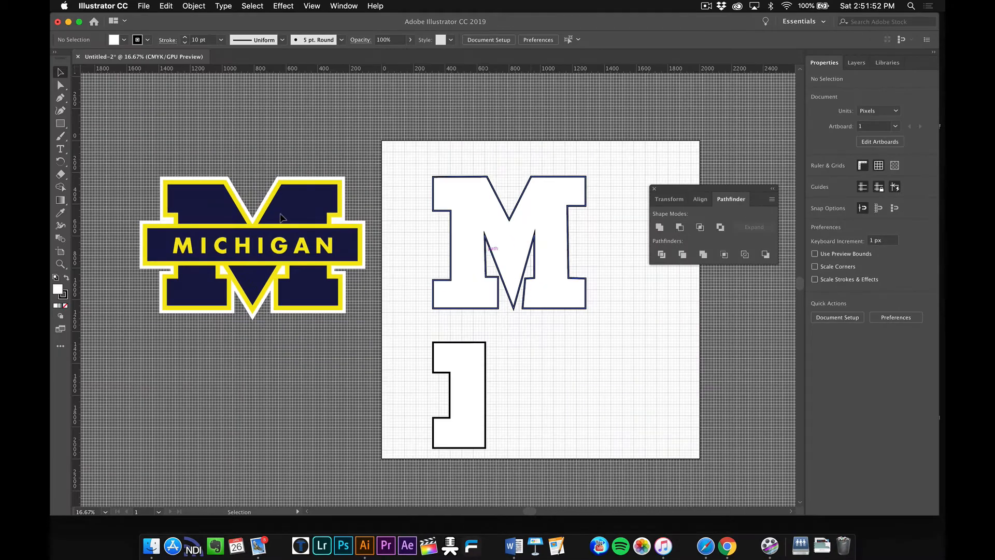
{"action": "left_click", "coordinate": [165, 148]}
Draw a closed four-sided Pen shape from the united shape's upper-right corner, sloping down to the M's centre line and back from its lower point
{"action": "left_click", "coordinate": [60, 97]}
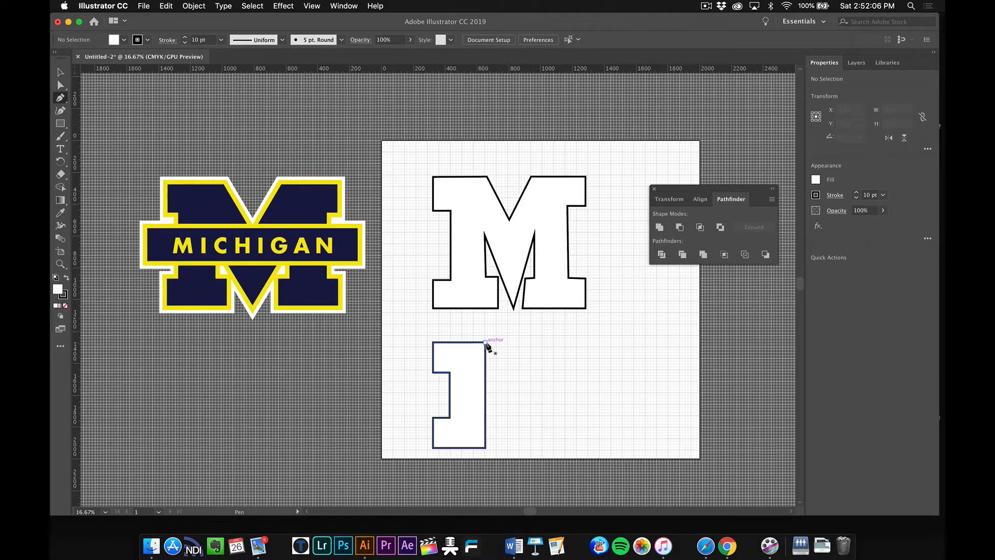
{"action": "left_click", "coordinate": [485, 343]}
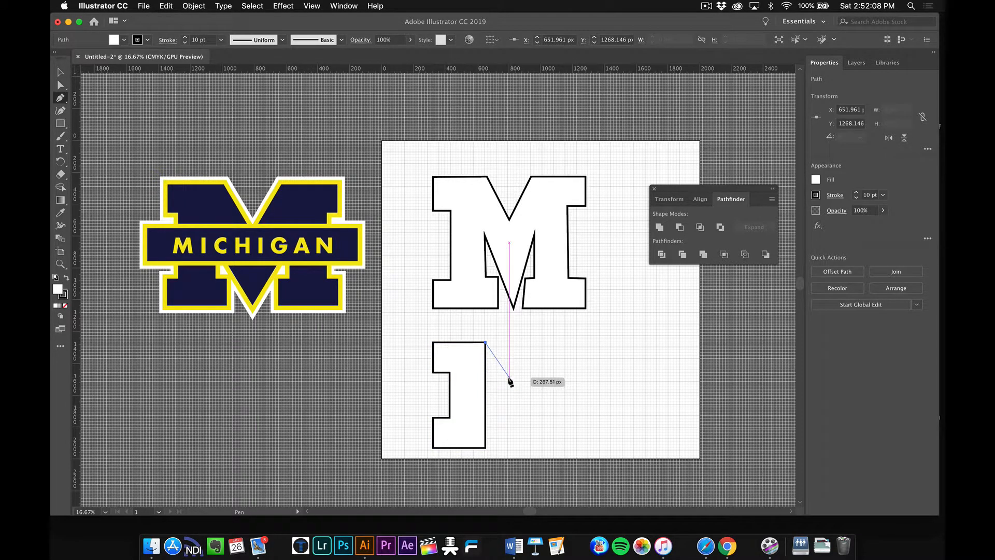
{"action": "left_click", "coordinate": [509, 378]}
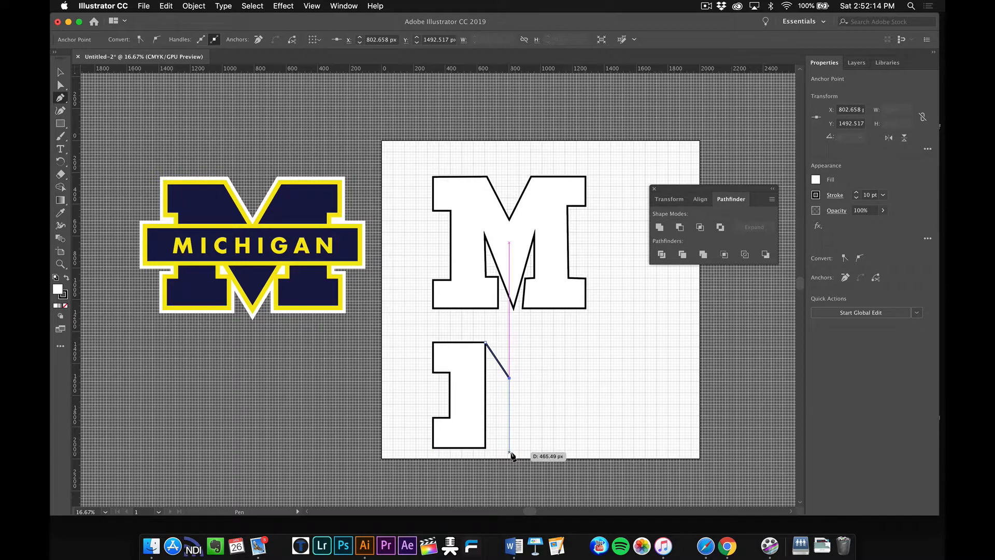
{"action": "left_click", "coordinate": [509, 451]}
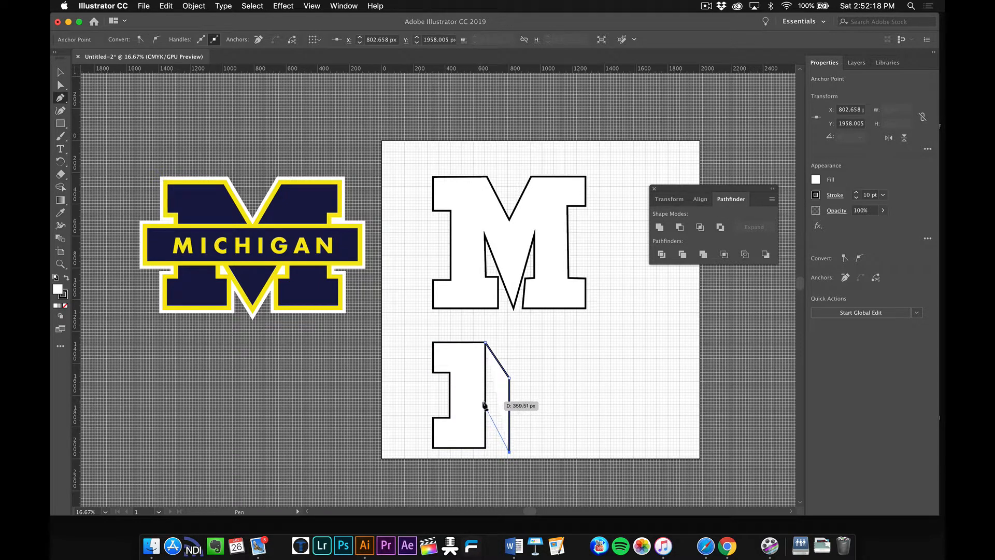
{"action": "left_click", "coordinate": [486, 402]}
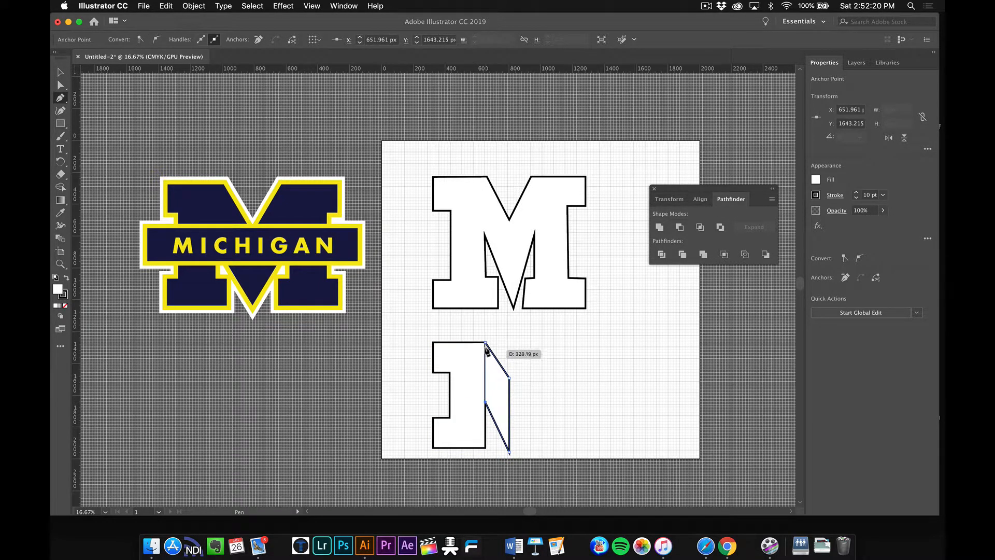
{"action": "left_click", "coordinate": [486, 342]}
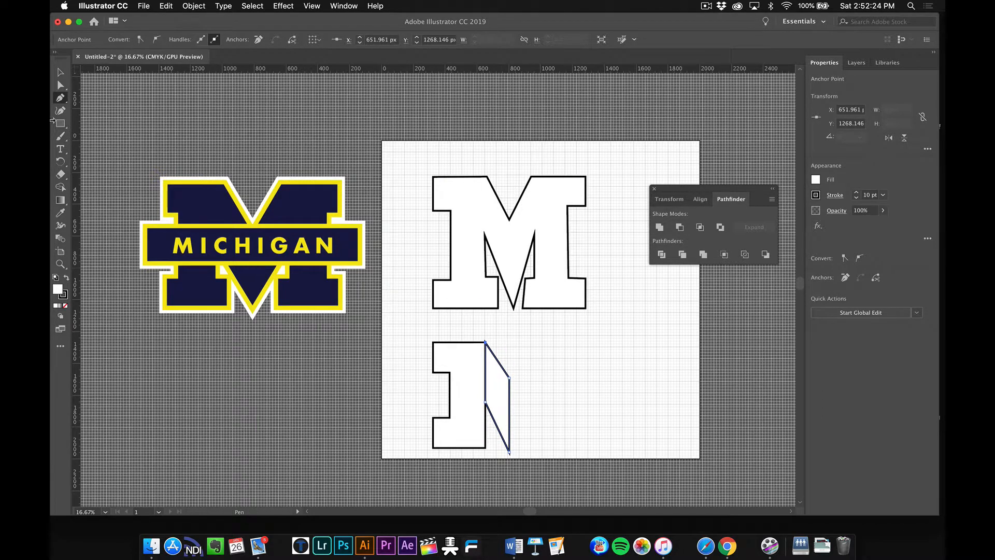
Unite the slanted Pen shape with the serif stem, and narrow the resulting half M slightly from its right edge
{"action": "left_click", "coordinate": [61, 73]}
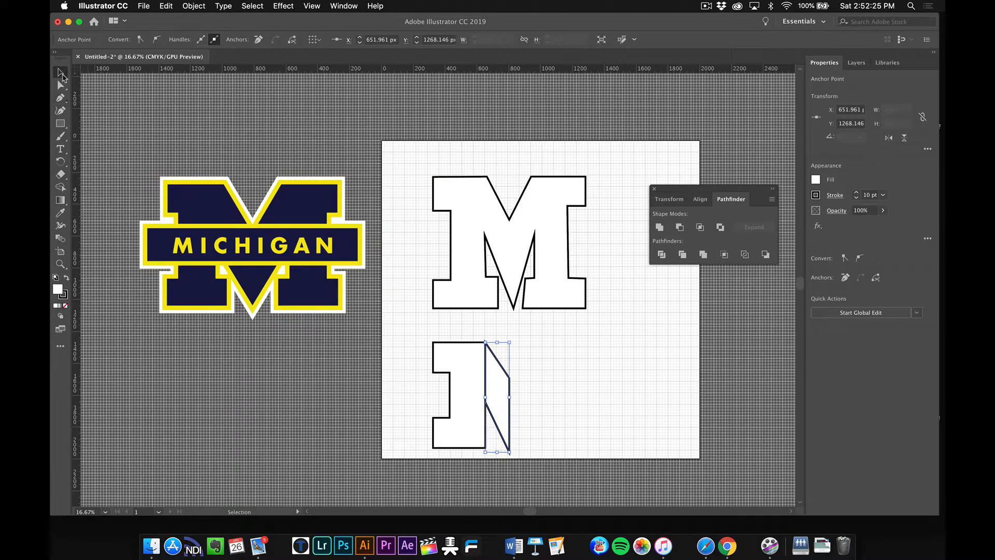
{"action": "left_click", "coordinate": [479, 384], "text": "shift"}
{"action": "left_click", "coordinate": [665, 232]}
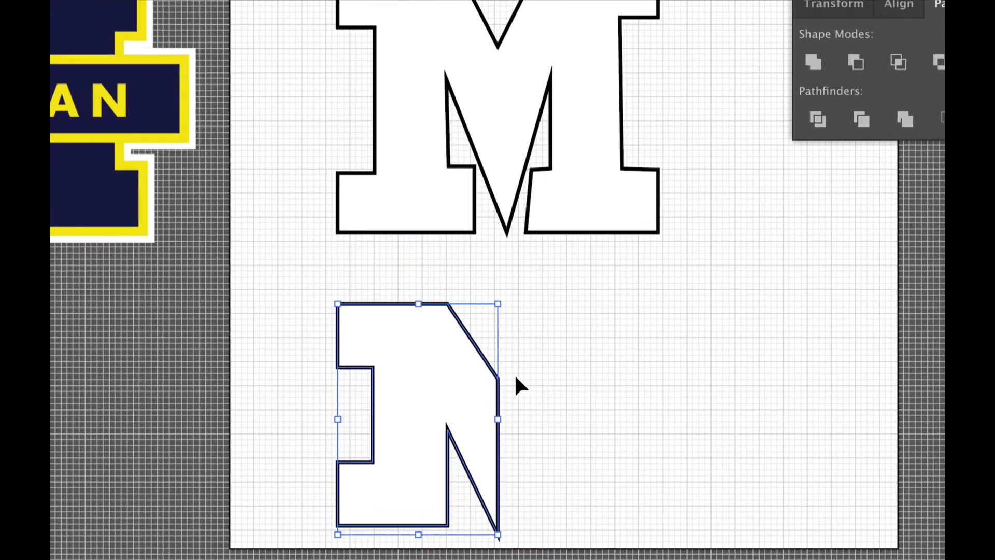
{"action": "left_click_drag", "start_coordinate": [494, 426], "coordinate": [485, 421]}
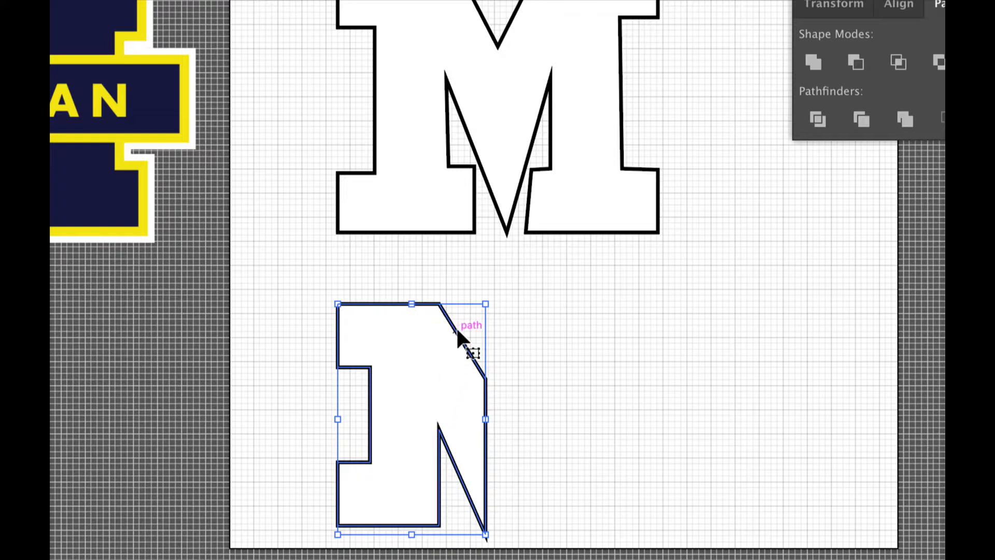
Duplicate the half M, mirror the copy horizontally, and place it against the original's right edge, nudged slightly down
{"action": "key", "text": "a"}
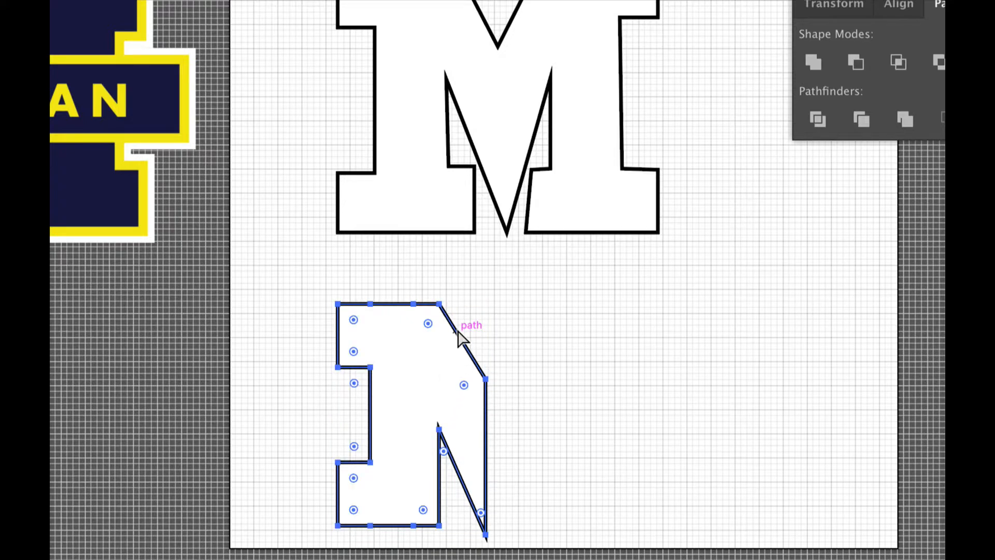
{"action": "key", "text": "ctrl+v"}
{"action": "key", "text": "v"}
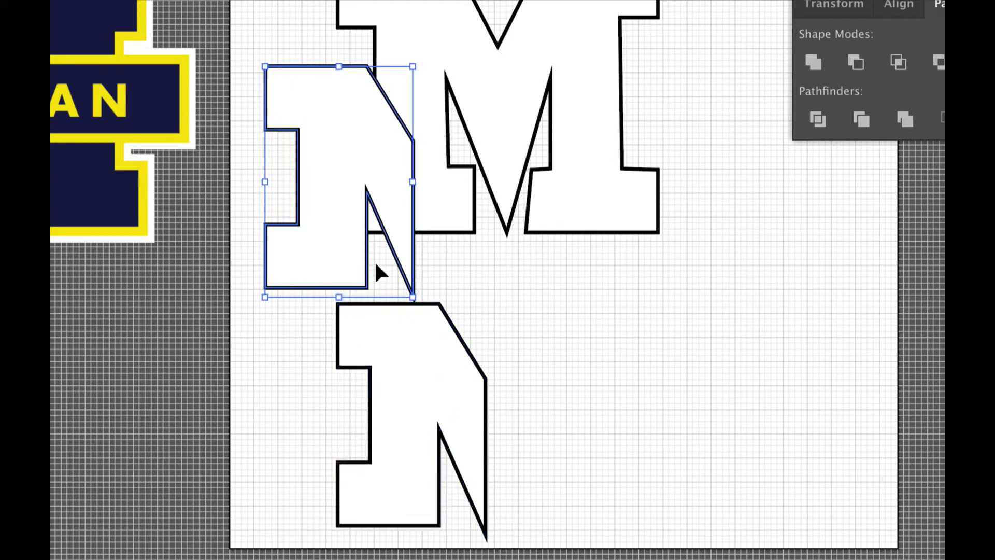
{"action": "left_click_drag", "start_coordinate": [261, 183], "coordinate": [617, 421]}
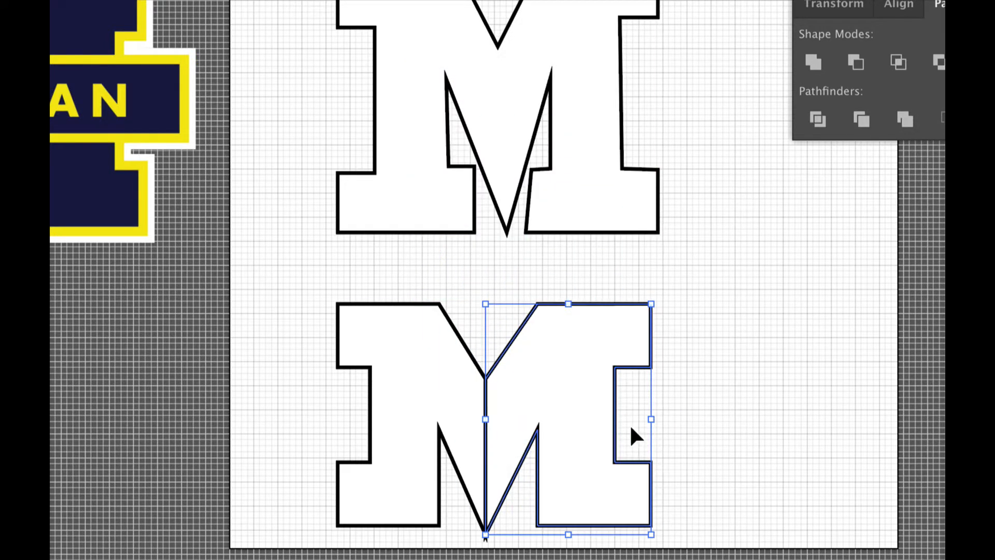
{"action": "key", "text": "Down"}
{"action": "key", "text": "Down"}
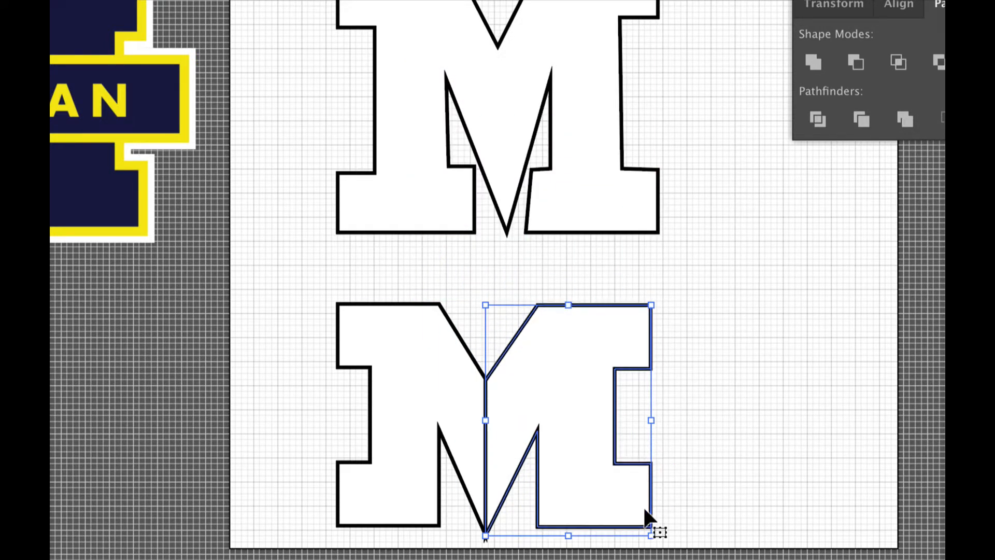
{"action": "left_click", "coordinate": [744, 439]}
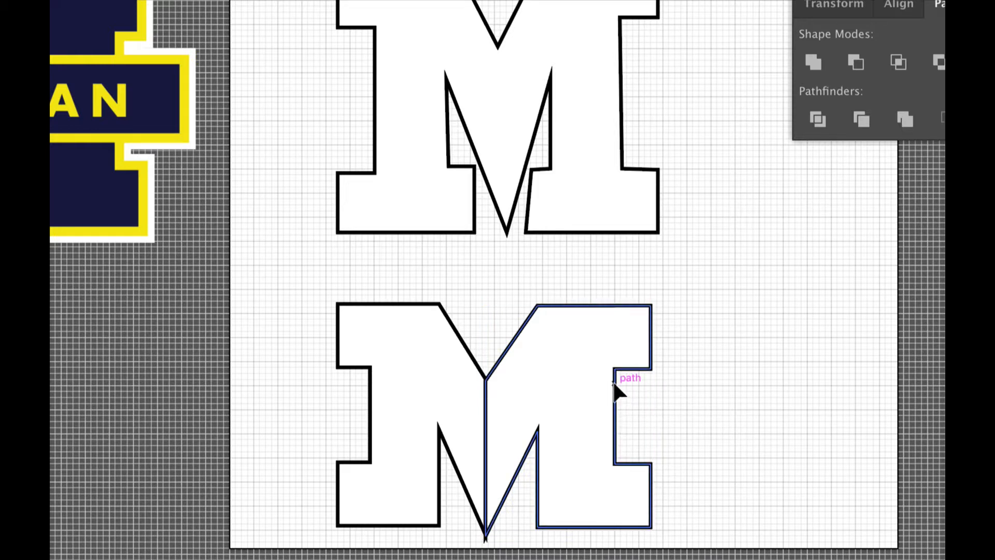
Shift the mirrored half to the right and nudge it back left until it meets the original half at the centre
{"action": "left_click_drag", "start_coordinate": [617, 381], "coordinate": [625, 382]}
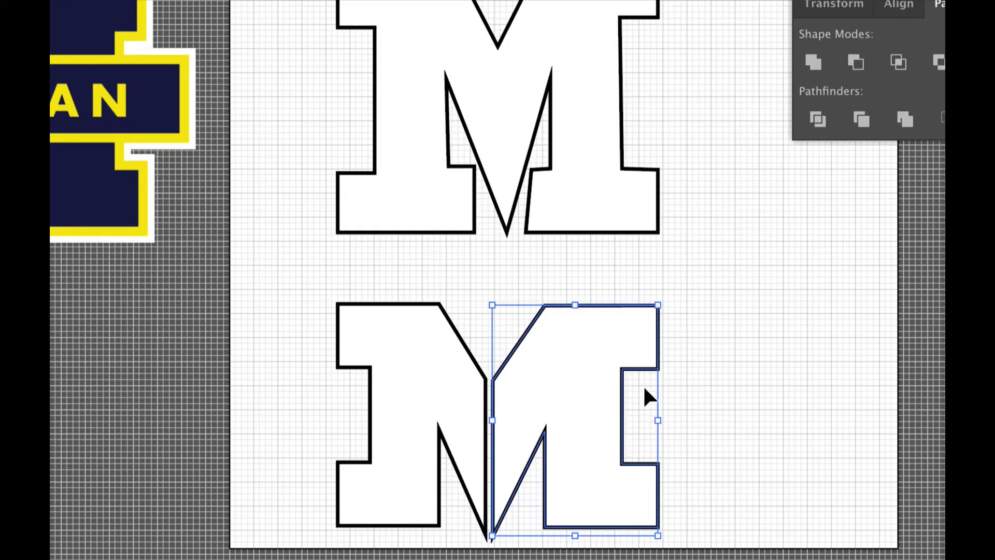
{"action": "key", "text": "Left"}
{"action": "key", "text": "Left"}
{"action": "key", "text": "Left"}
{"action": "key", "text": "Left"}
{"action": "key", "text": "Left"}
{"action": "key", "text": "Left"}
{"action": "key", "text": "Left"}
{"action": "key", "text": "Left"}
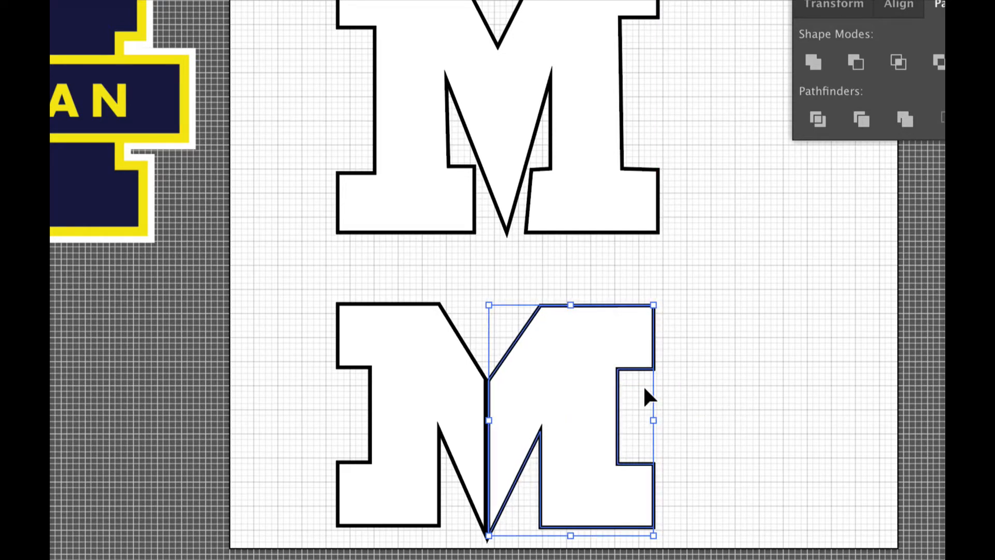
{"action": "key", "text": "Left"}
{"action": "key", "text": "Left"}
{"action": "key", "text": "Left"}
{"action": "key", "text": "Left"}
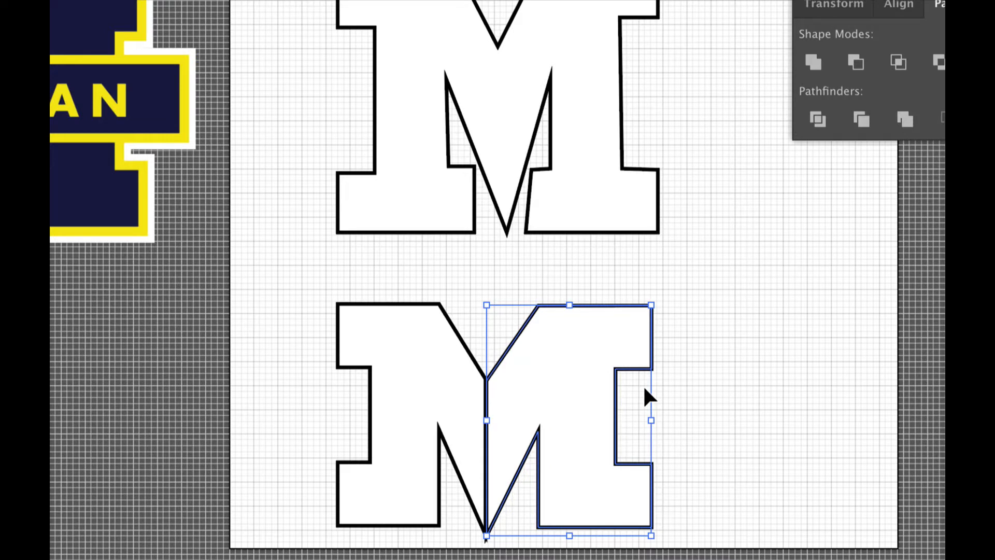
Group the two halves of the lower M and move the group slightly left and down
{"action": "left_click_drag", "start_coordinate": [508, 356], "coordinate": [560, 421]}
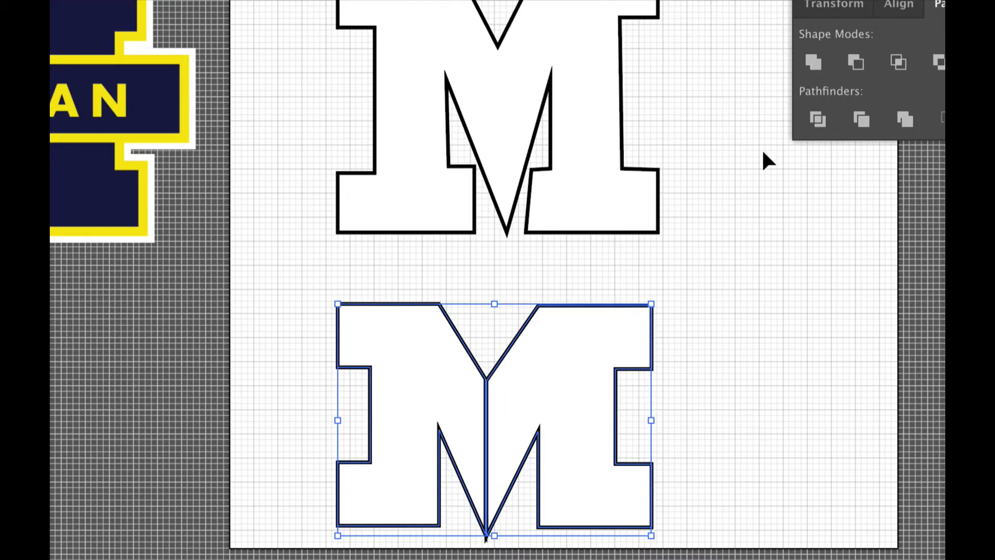
{"action": "left_click", "coordinate": [721, 328]}
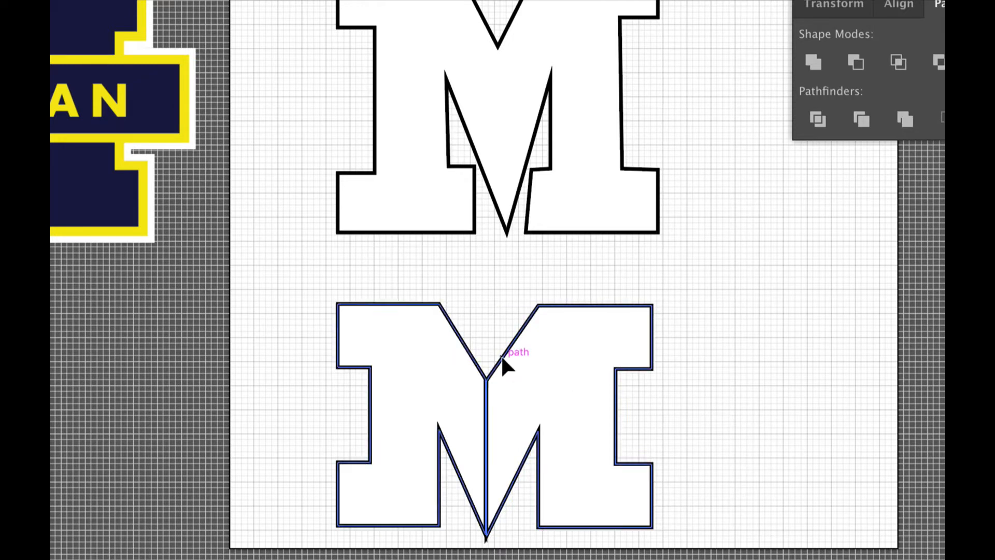
{"action": "left_click_drag", "start_coordinate": [500, 357], "coordinate": [496, 358]}
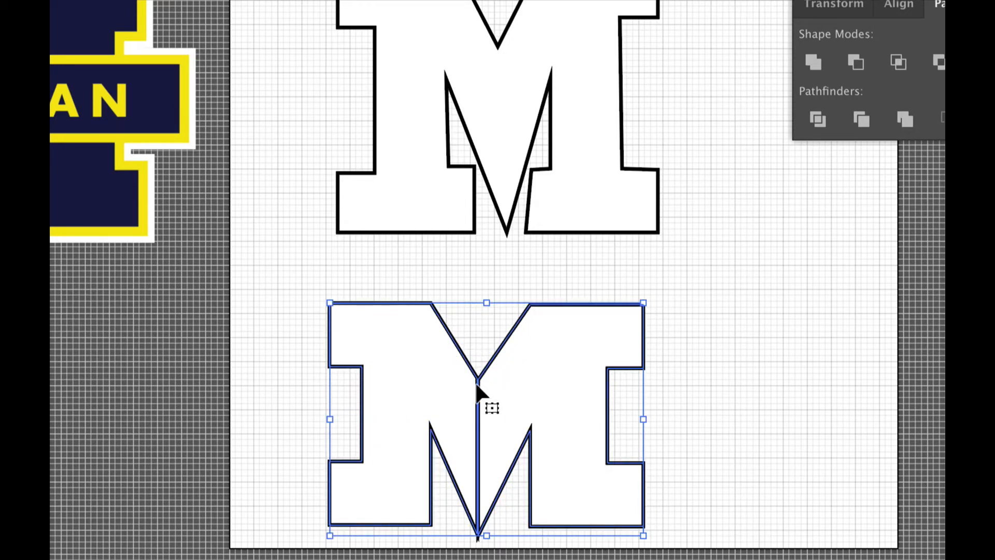
{"action": "left_click", "coordinate": [480, 360]}
{"action": "left_click_drag", "start_coordinate": [480, 374], "coordinate": [472, 383]}
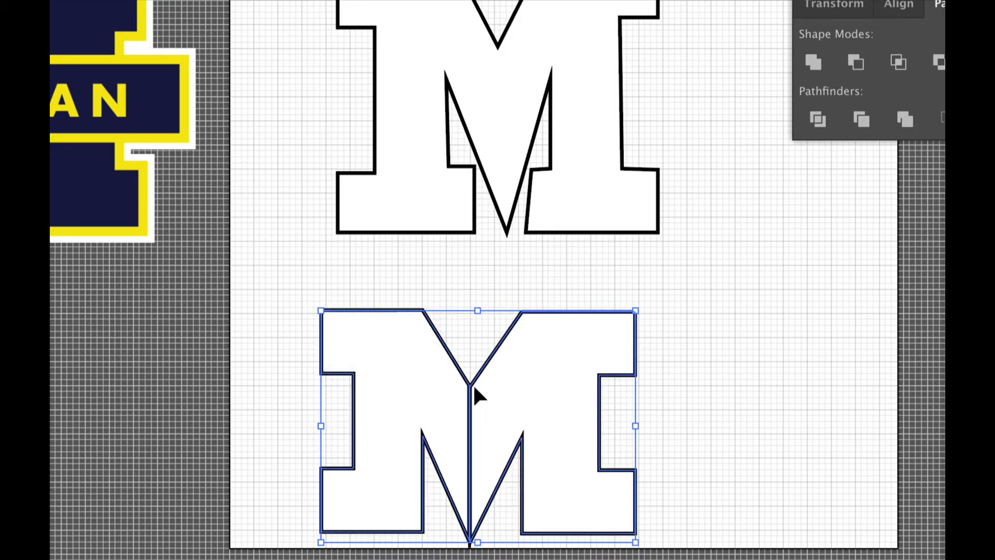
{"action": "key", "text": "a"}
{"action": "key", "text": "v"}
{"action": "key", "text": "a"}
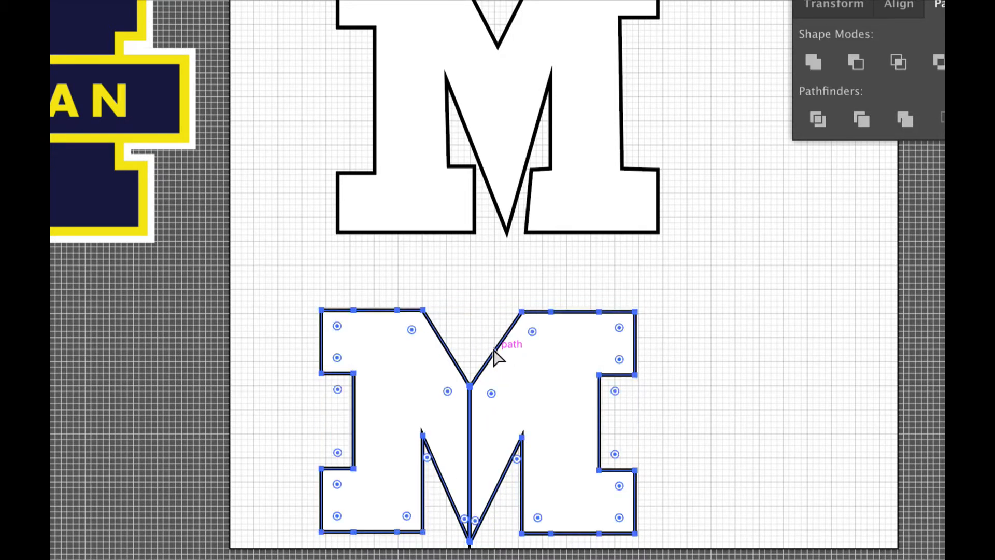
{"action": "key", "text": "v"}
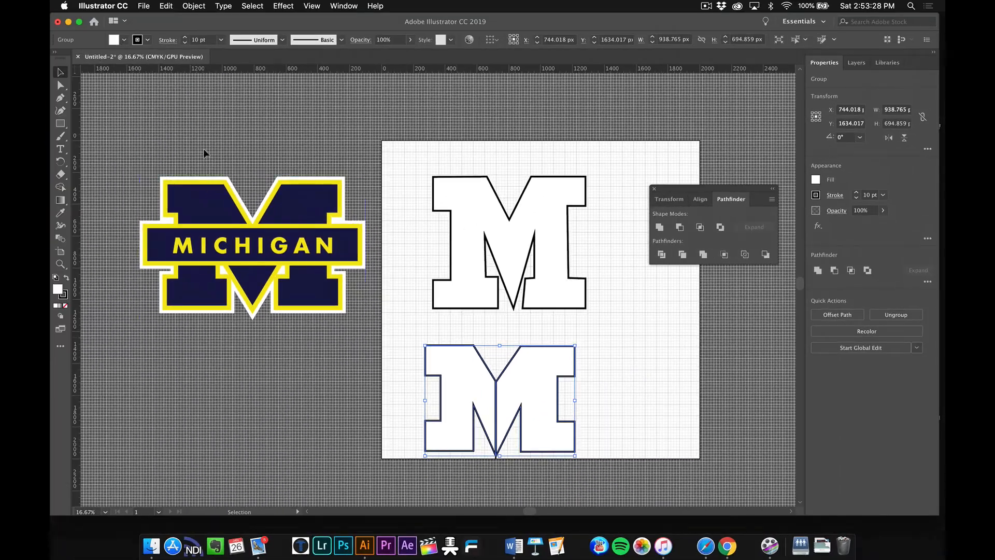
Draw a closed five-point wedge with the Pen tool over the lower M's centre seam, about 114 px wide and 476 px tall
{"action": "left_click", "coordinate": [60, 124]}
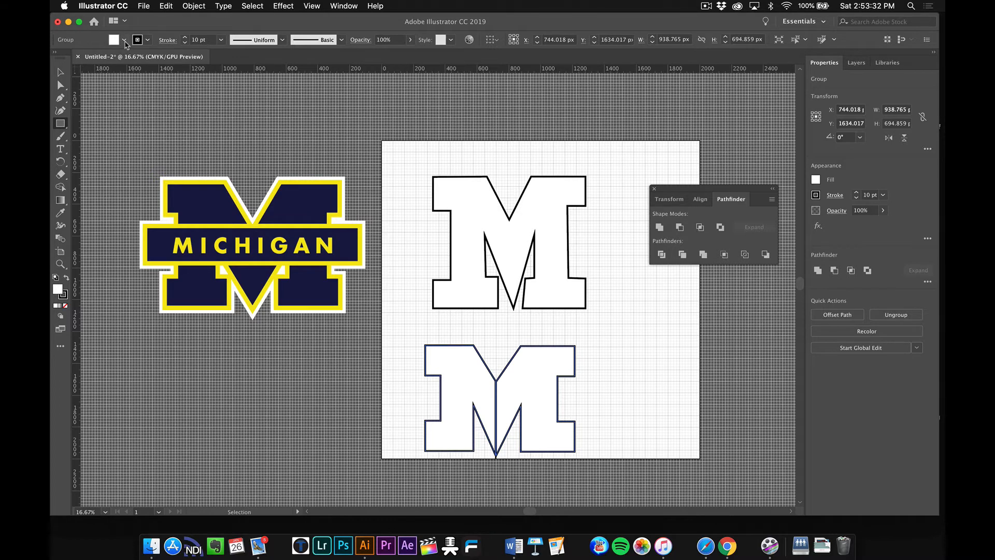
{"action": "left_click", "coordinate": [60, 99]}
{"action": "left_click", "coordinate": [486, 380]}
{"action": "left_click", "coordinate": [505, 380]}
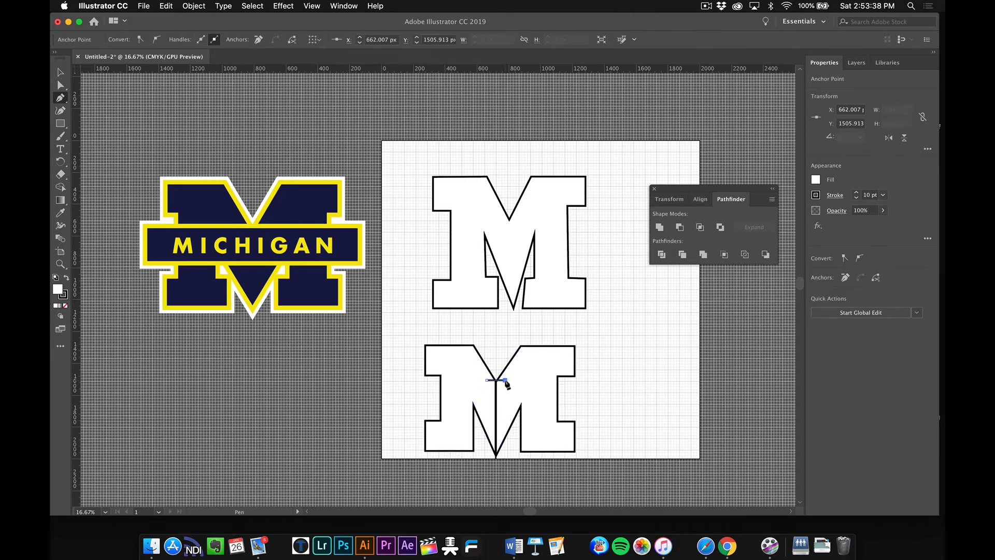
{"action": "left_click", "coordinate": [500, 443]}
{"action": "left_click", "coordinate": [496, 451]}
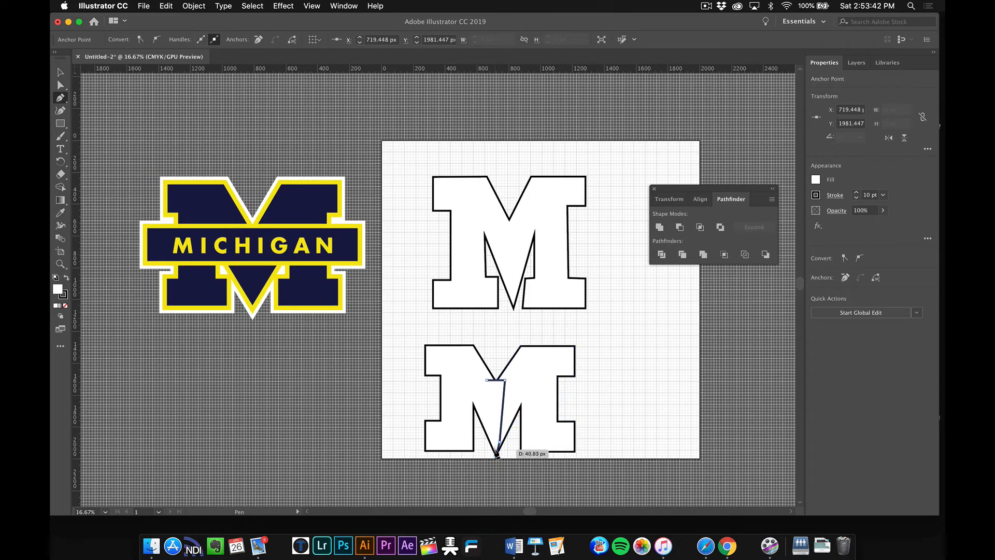
{"action": "left_click", "coordinate": [491, 445]}
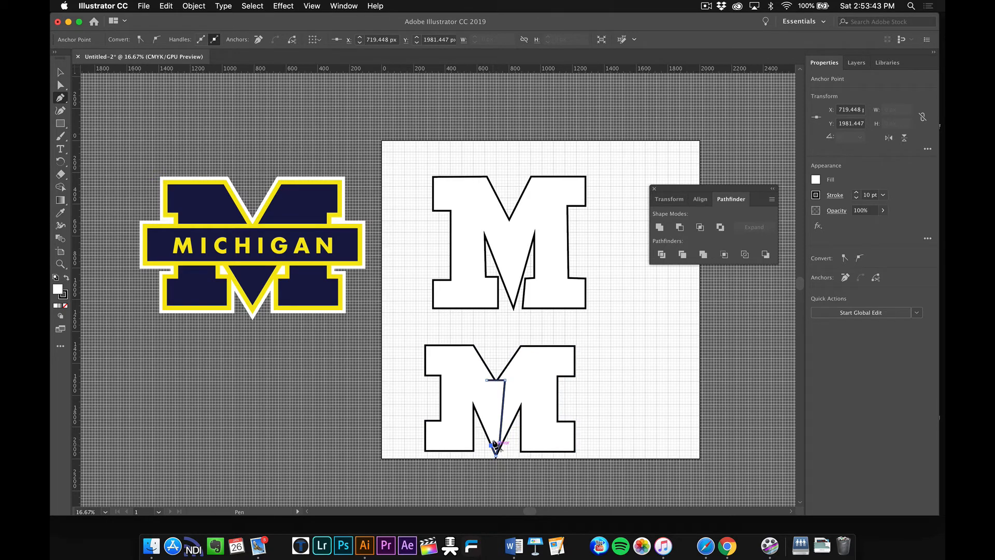
{"action": "left_click", "coordinate": [487, 380]}
{"action": "key", "text": "super"}
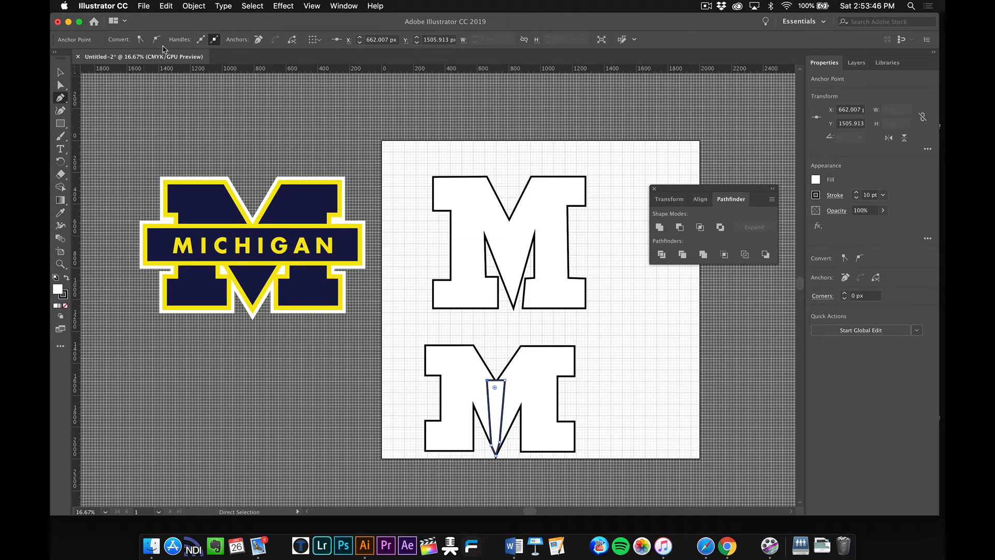
Remove the stroke from the Pen-drawn wedge covering the lower M's centre seam
{"action": "key", "text": "v"}
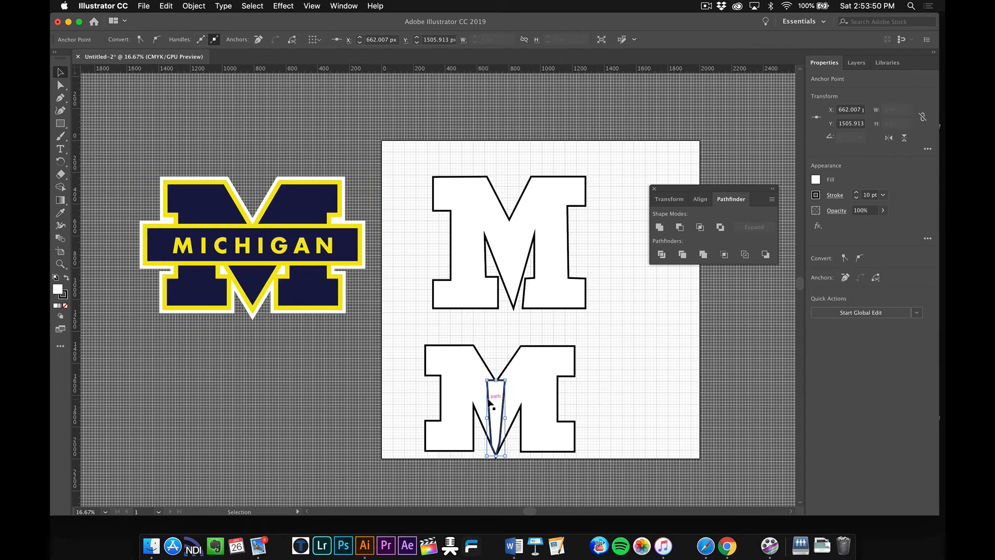
{"action": "left_click", "coordinate": [490, 402]}
{"action": "left_click", "coordinate": [125, 39]}
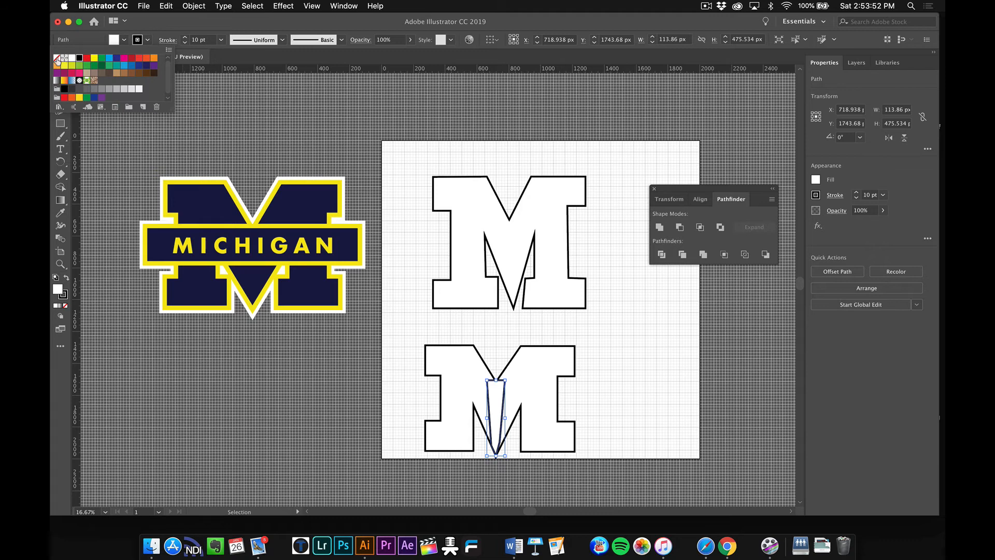
{"action": "left_click", "coordinate": [58, 58]}
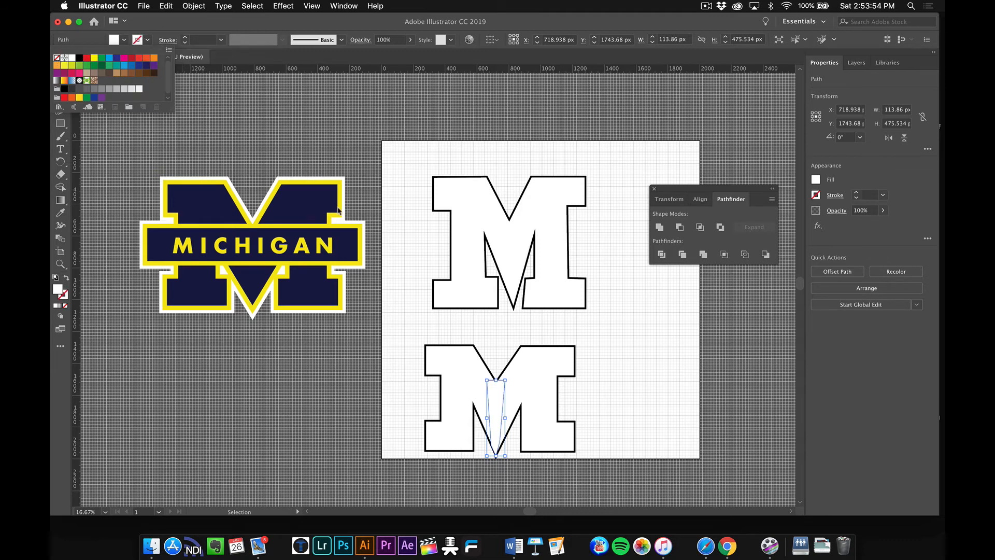
{"action": "left_click", "coordinate": [451, 324]}
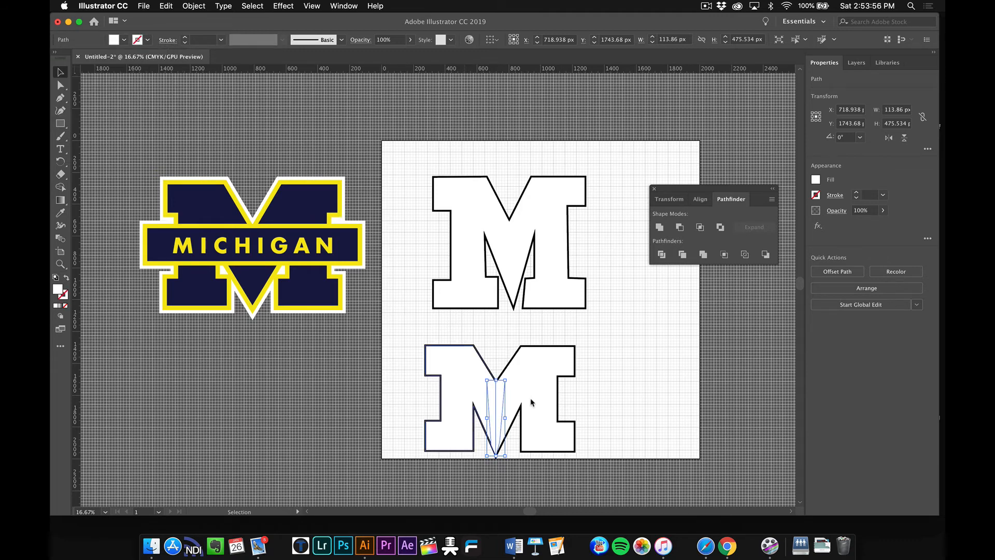
Unite the wedge with the grouped halves of the lower M into one shape
{"action": "left_click", "coordinate": [468, 386], "text": "shift"}
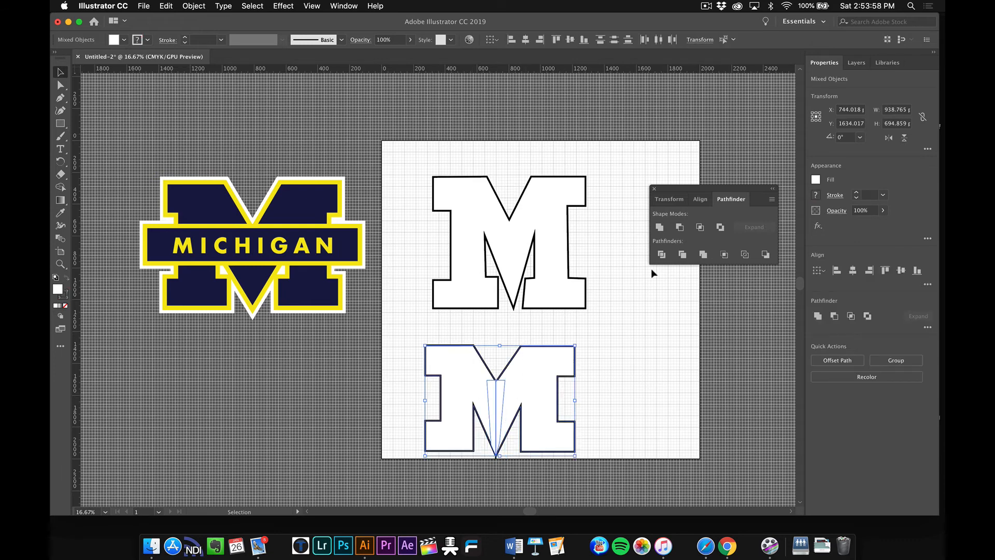
{"action": "left_click", "coordinate": [660, 228]}
{"action": "left_click", "coordinate": [615, 420]}
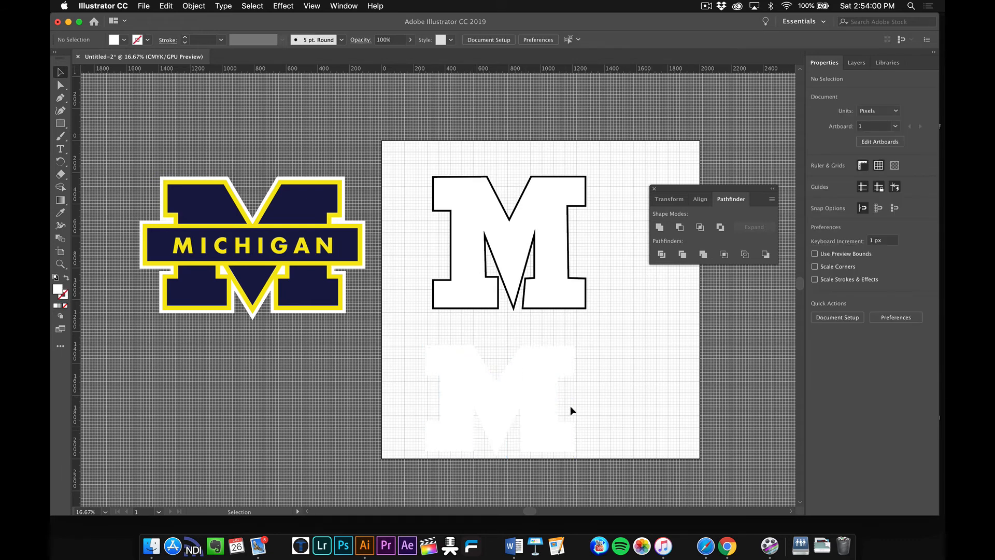
Select the united lower M and show its anchor points with the Direct Selection tool
{"action": "left_click", "coordinate": [544, 402]}
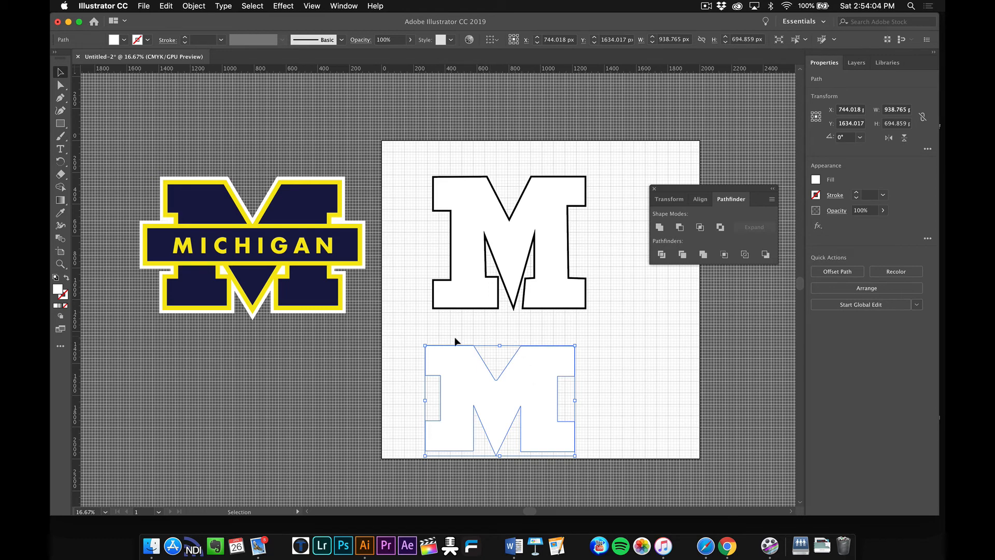
{"action": "left_click", "coordinate": [484, 247]}
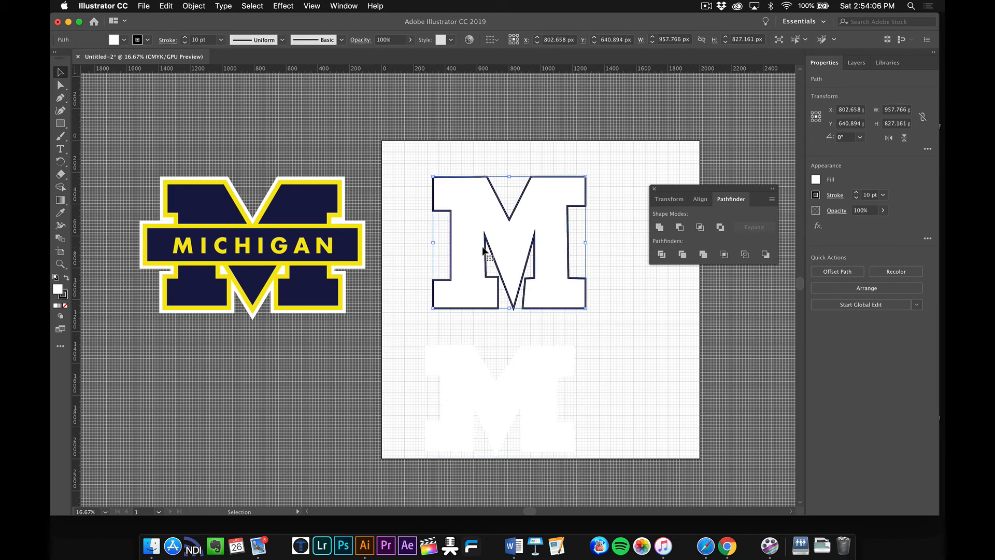
{"action": "left_click", "coordinate": [454, 397]}
{"action": "key", "text": "a"}
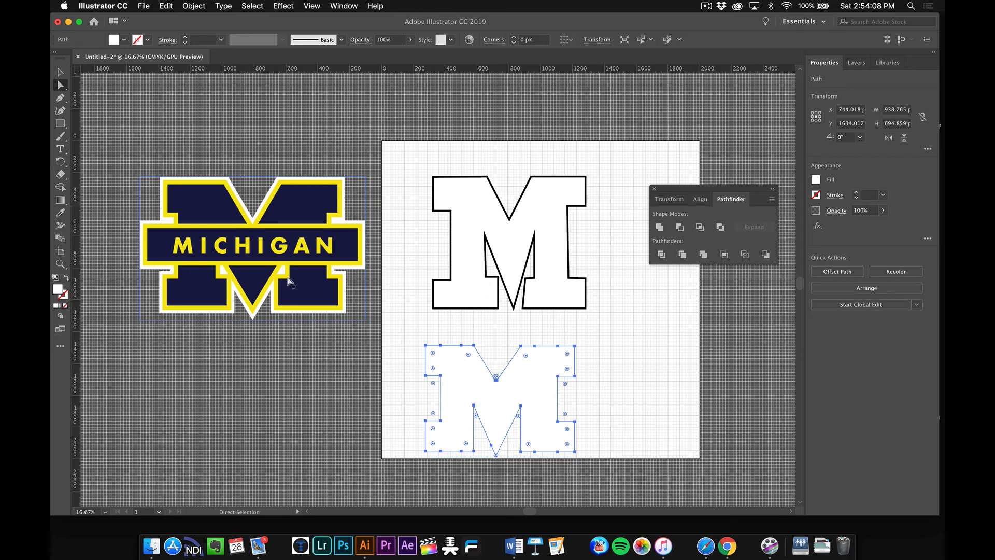